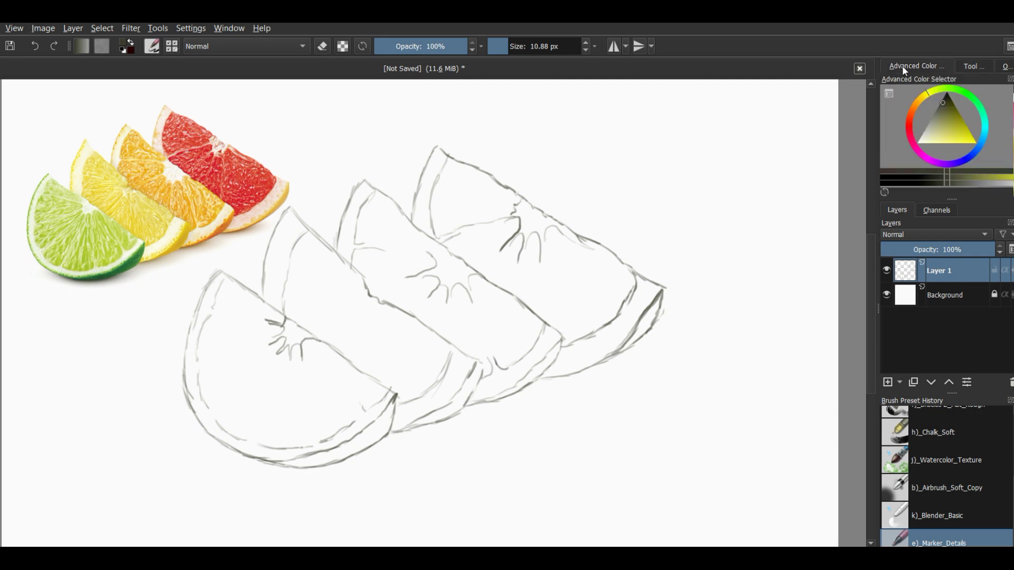
- Pick a lime green with the Airbrush_Soft_Copy preset, undo the stray stroke, and add a colour layer
left_click(61, 243, "ctrl")
left_click(915, 489)
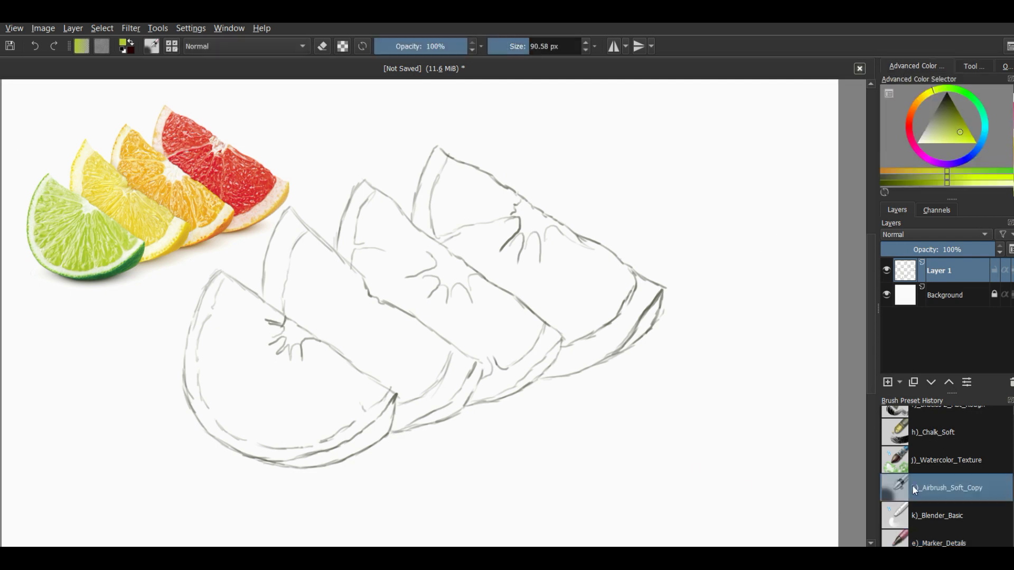
mouse_move(252, 333)
left_mouse_down()
mouse_move(261, 323)
mouse_move(231, 291)
left_mouse_up()
key("ctrl+z")
key("Insert")
- Airbrush pale green into the lime slice and shade its left side darker green
mouse_move(298, 372)
left_mouse_down()
mouse_move(336, 369)
mouse_move(369, 396)
mouse_move(275, 421)
mouse_move(262, 435)
mouse_move(362, 398)
mouse_move(260, 436)
mouse_move(208, 389)
mouse_move(225, 299)
left_mouse_up()
mouse_move(219, 370)
left_mouse_down()
mouse_move(279, 396)
mouse_move(274, 344)
mouse_move(220, 367)
mouse_move(232, 292)
mouse_move(264, 314)
mouse_move(255, 337)
left_mouse_up()
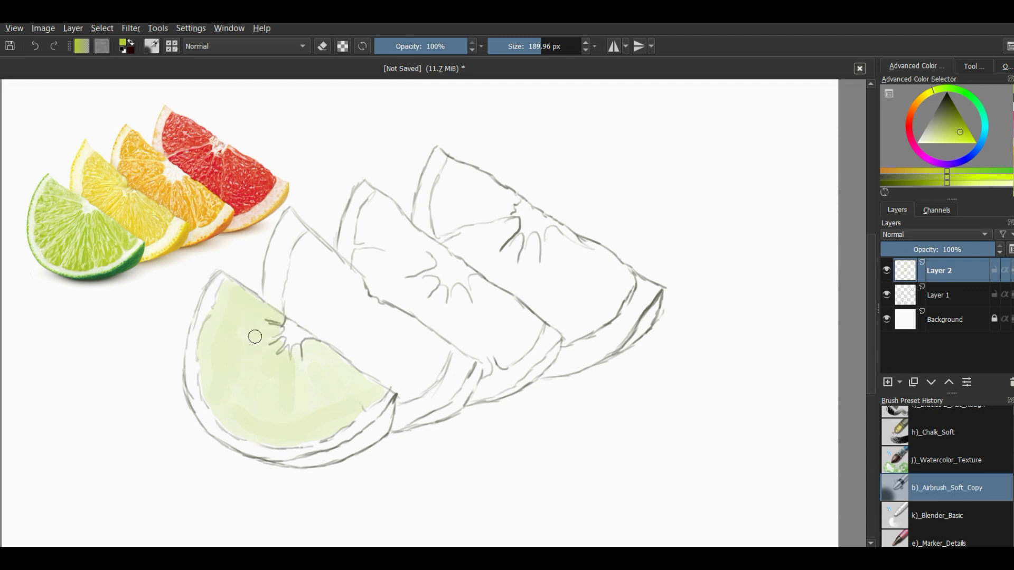
mouse_move(301, 436)
left_mouse_down()
mouse_move(243, 407)
mouse_move(261, 423)
mouse_move(251, 376)
mouse_move(224, 390)
left_mouse_up()
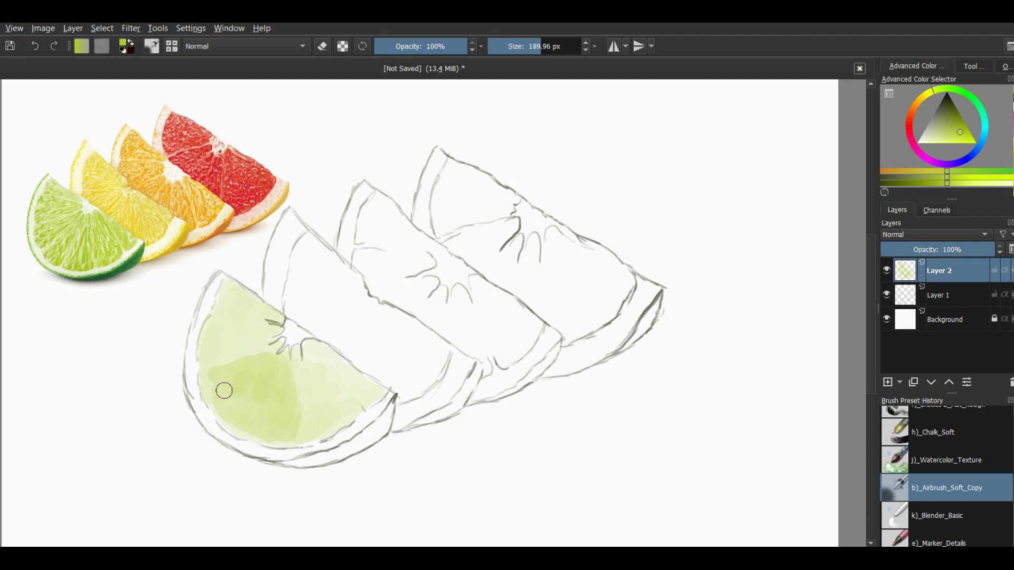
mouse_move(263, 363)
left_mouse_down()
mouse_move(237, 357)
mouse_move(238, 294)
mouse_move(236, 324)
mouse_move(303, 358)
left_mouse_up()
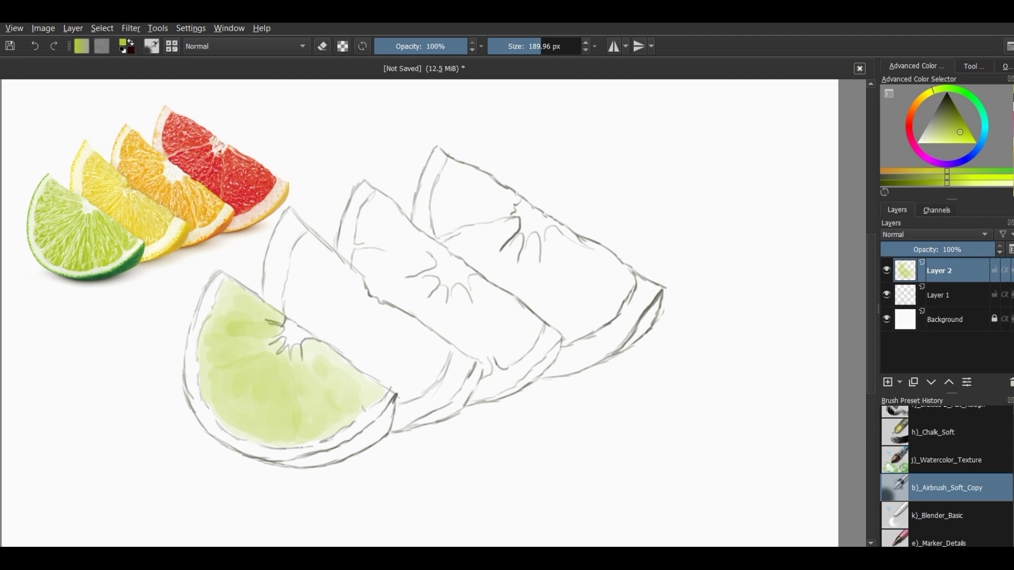
- Airbrush pale yellow across the lemon slice, then two passes of peach over the orange slice
left_click(127, 206, "ctrl")
mouse_move(387, 313)
left_mouse_down()
mouse_move(414, 382)
mouse_move(354, 337)
mouse_move(423, 351)
mouse_move(328, 335)
mouse_move(310, 240)
mouse_move(336, 294)
left_mouse_up()
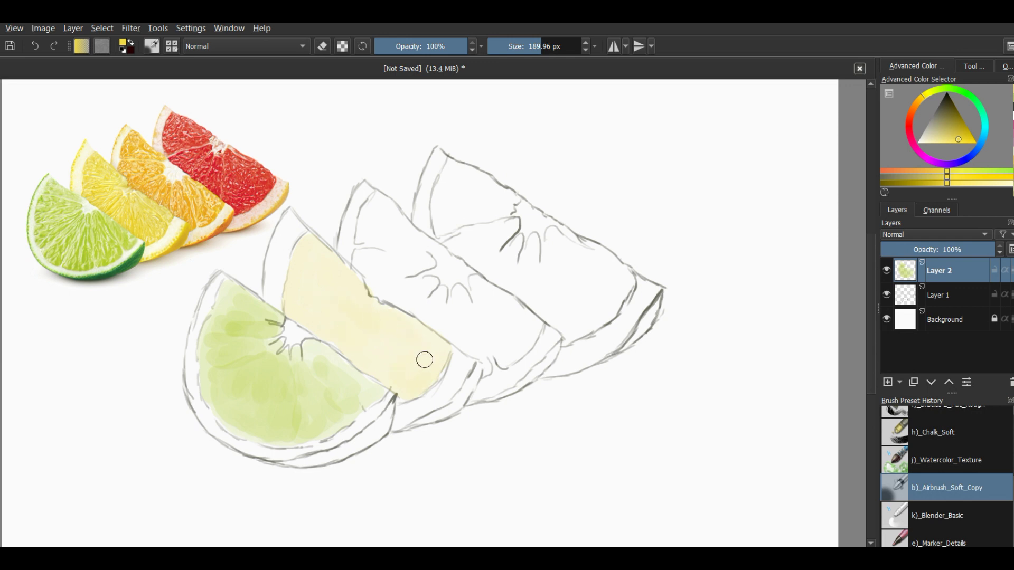
left_click(100, 197, "ctrl")
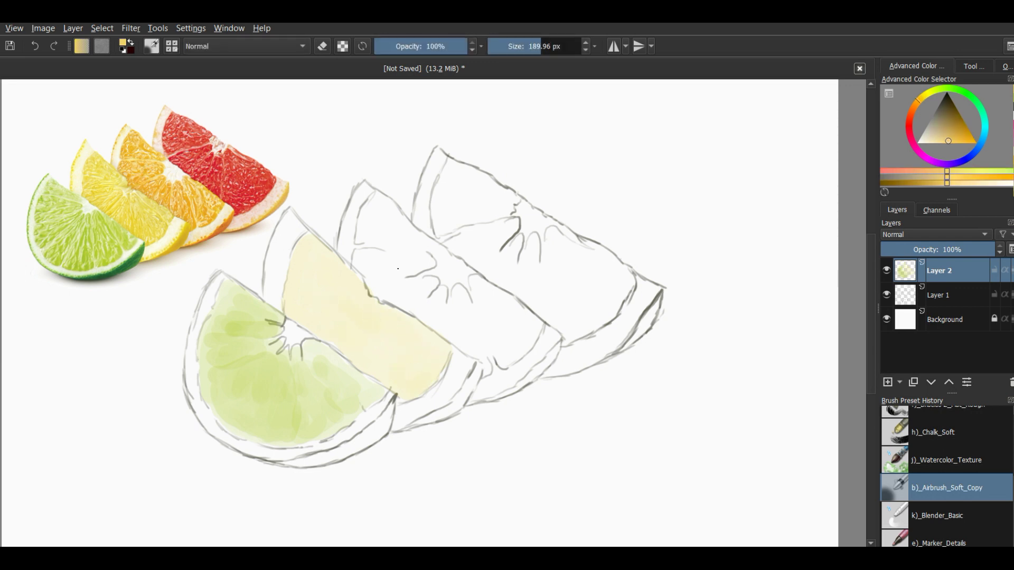
mouse_move(415, 292)
left_mouse_down()
mouse_move(373, 288)
mouse_move(403, 231)
mouse_move(377, 234)
mouse_move(389, 272)
mouse_move(430, 294)
mouse_move(486, 362)
mouse_move(494, 290)
mouse_move(516, 310)
mouse_move(482, 326)
mouse_move(478, 289)
left_mouse_up()
mouse_move(498, 324)
left_mouse_down()
mouse_move(480, 346)
mouse_move(381, 233)
mouse_move(421, 245)
left_mouse_up()
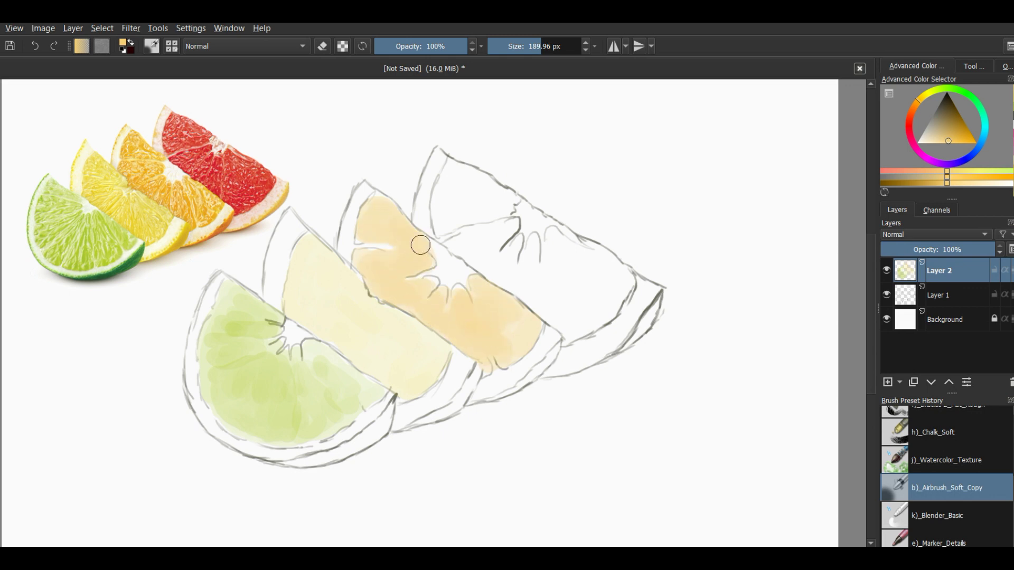
- Airbrush pink-red across the grapefruit slice, including its upper segment
left_click(257, 157, "ctrl")
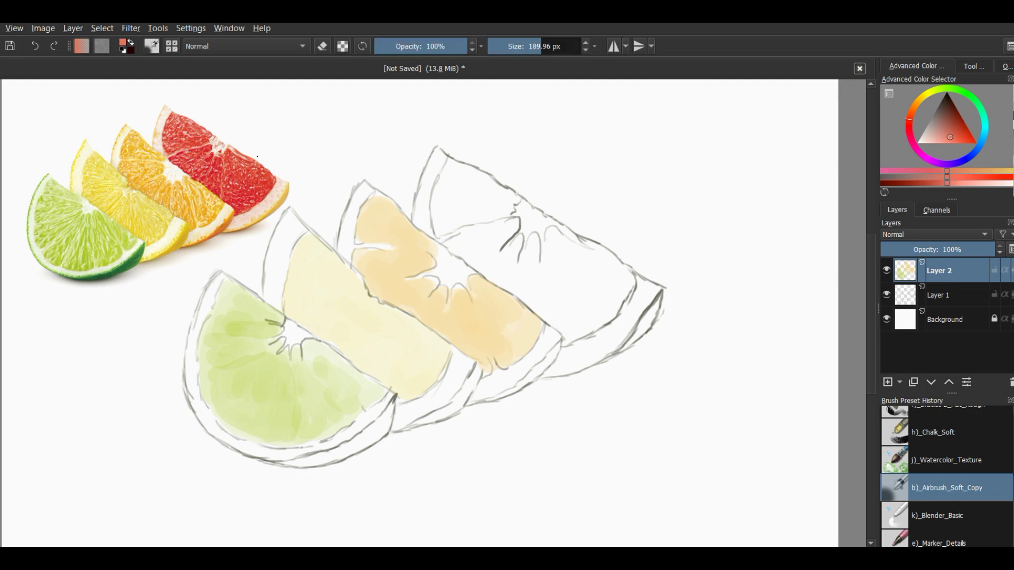
mouse_move(481, 260)
left_mouse_down()
mouse_move(533, 248)
mouse_move(498, 276)
mouse_move(503, 249)
mouse_move(475, 256)
mouse_move(491, 244)
mouse_move(464, 237)
mouse_move(502, 220)
mouse_move(472, 253)
mouse_move(511, 264)
mouse_move(528, 288)
mouse_move(546, 267)
mouse_move(544, 306)
mouse_move(588, 321)
mouse_move(613, 270)
mouse_move(576, 303)
mouse_move(556, 259)
mouse_move(548, 283)
mouse_move(580, 317)
mouse_move(588, 306)
mouse_move(552, 306)
mouse_move(607, 283)
mouse_move(607, 265)
left_mouse_up()
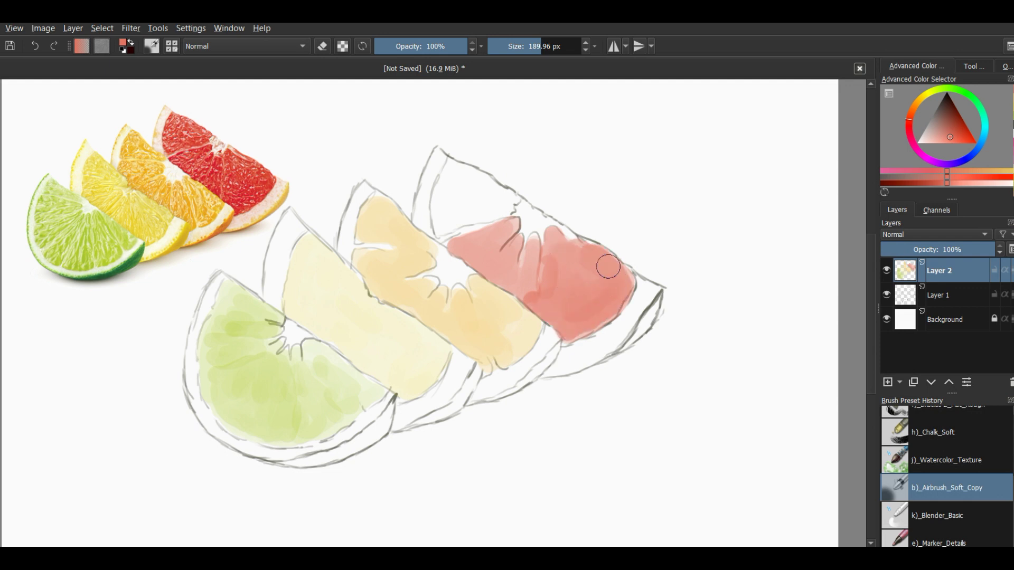
mouse_move(473, 244)
left_mouse_down()
mouse_move(460, 244)
mouse_move(528, 285)
left_mouse_up()
mouse_move(441, 190)
left_mouse_down()
mouse_move(502, 204)
mouse_move(475, 199)
mouse_move(436, 220)
mouse_move(498, 206)
mouse_move(444, 183)
mouse_move(441, 224)
mouse_move(491, 208)
mouse_move(464, 190)
mouse_move(442, 226)
mouse_move(459, 192)
mouse_move(439, 203)
left_mouse_up()
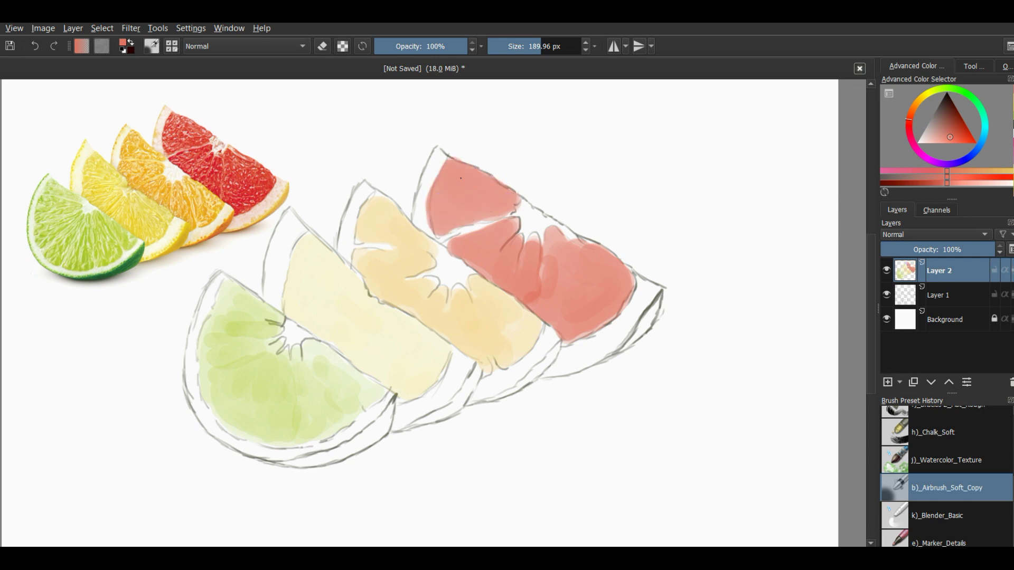
- Deepen both grapefruit segments with a stronger red
left_click(959, 139)
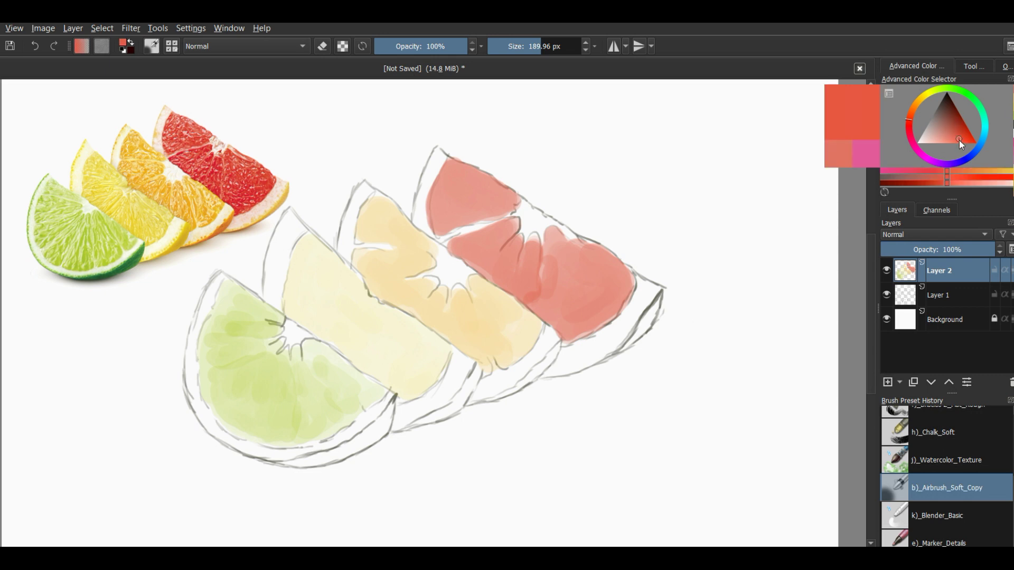
left_click_drag(465, 170, 474, 188)
mouse_move(455, 243)
left_mouse_down()
mouse_move(534, 275)
mouse_move(554, 243)
mouse_move(546, 301)
mouse_move(571, 288)
mouse_move(498, 276)
mouse_move(575, 322)
mouse_move(593, 267)
mouse_move(613, 264)
left_mouse_up()
mouse_move(463, 205)
left_mouse_down()
mouse_move(450, 201)
mouse_move(500, 201)
mouse_move(470, 175)
mouse_move(496, 204)
mouse_move(445, 193)
mouse_move(498, 276)
mouse_move(565, 317)
mouse_move(589, 256)
mouse_move(548, 307)
left_mouse_up()
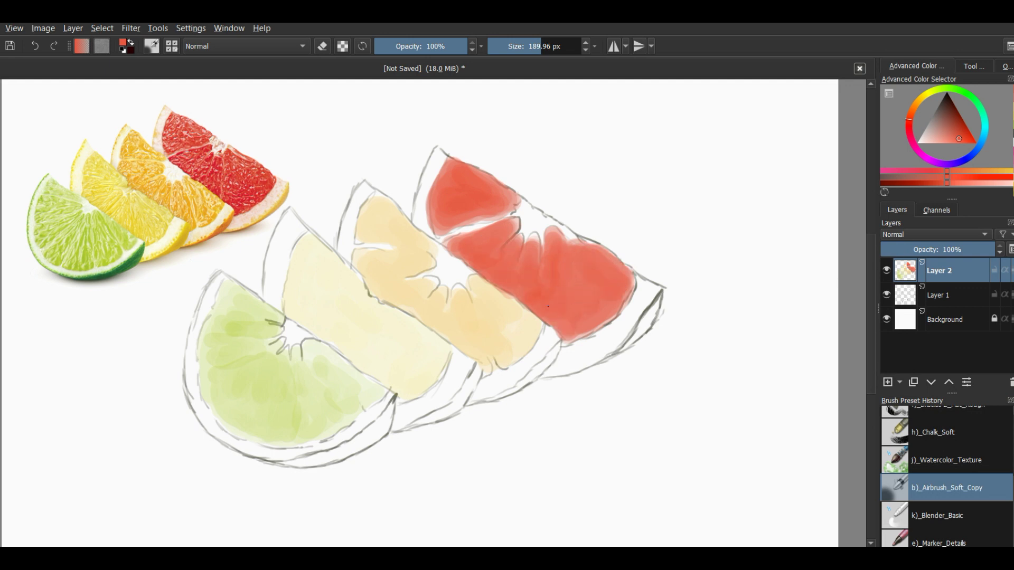
- Airbrush a stronger orange across the orange slice
left_click(986, 168)
mouse_move(417, 262)
left_mouse_down()
mouse_move(378, 265)
mouse_move(405, 235)
mouse_move(383, 229)
mouse_move(398, 226)
mouse_move(383, 230)
mouse_move(381, 284)
mouse_move(432, 285)
mouse_move(480, 344)
mouse_move(529, 328)
mouse_move(475, 351)
mouse_move(512, 324)
mouse_move(483, 322)
mouse_move(501, 340)
mouse_move(367, 260)
mouse_move(405, 267)
mouse_move(371, 217)
mouse_move(374, 226)
left_mouse_up()
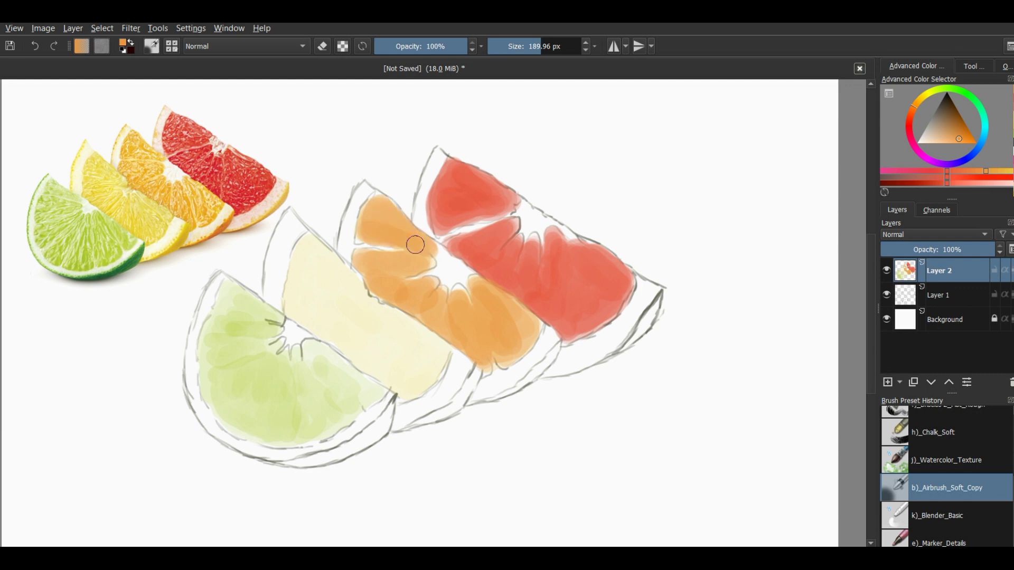
mouse_move(489, 299)
left_mouse_down()
mouse_move(521, 335)
mouse_move(472, 305)
mouse_move(450, 324)
mouse_move(380, 280)
mouse_move(396, 291)
left_mouse_up()
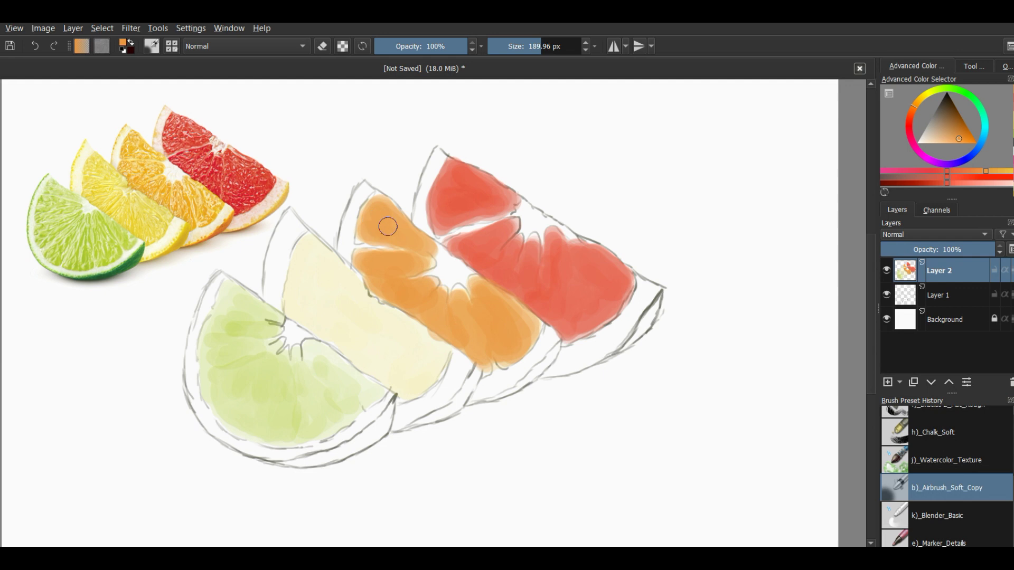
- Paint bright yellow over the lemon slice, including its upper left and middle
left_click(926, 95)
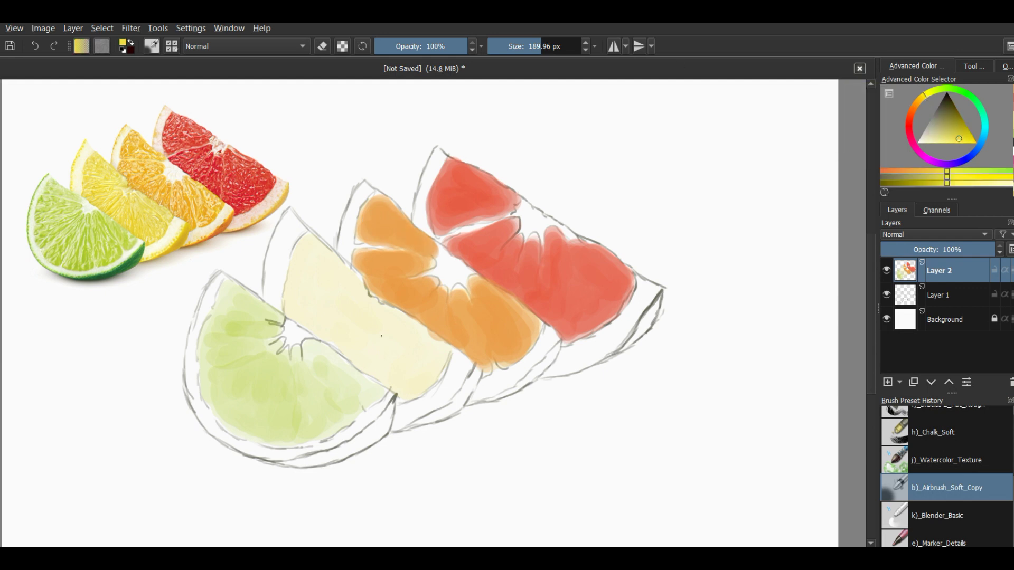
mouse_move(376, 311)
left_mouse_down()
mouse_move(369, 363)
mouse_move(389, 366)
mouse_move(403, 338)
mouse_move(446, 353)
mouse_move(414, 387)
mouse_move(414, 332)
mouse_move(396, 347)
left_mouse_up()
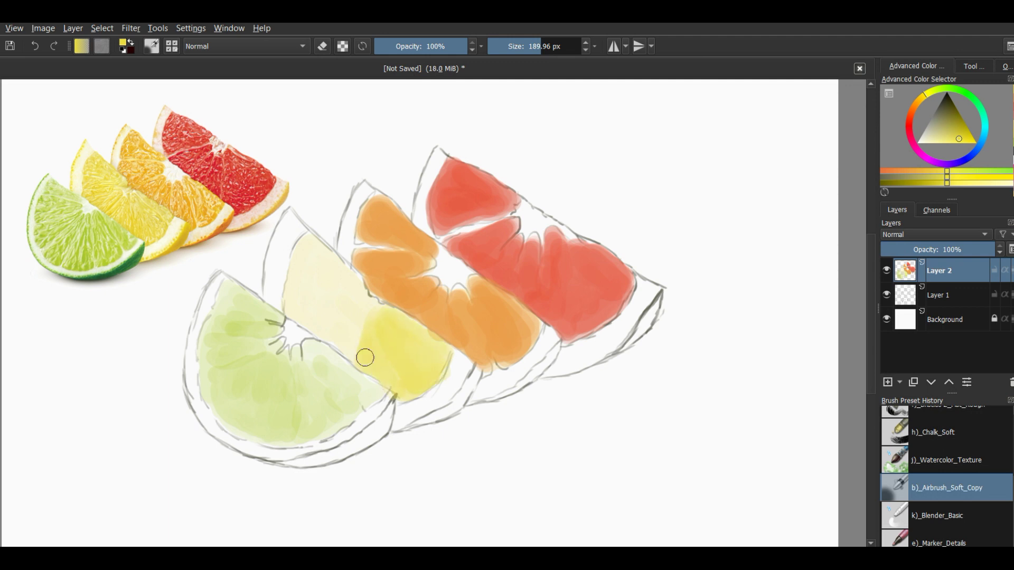
mouse_move(364, 310)
left_mouse_down()
mouse_move(328, 303)
mouse_move(337, 301)
mouse_move(302, 311)
mouse_move(300, 293)
mouse_move(335, 281)
mouse_move(306, 285)
mouse_move(335, 263)
mouse_move(296, 264)
mouse_move(310, 249)
left_mouse_up()
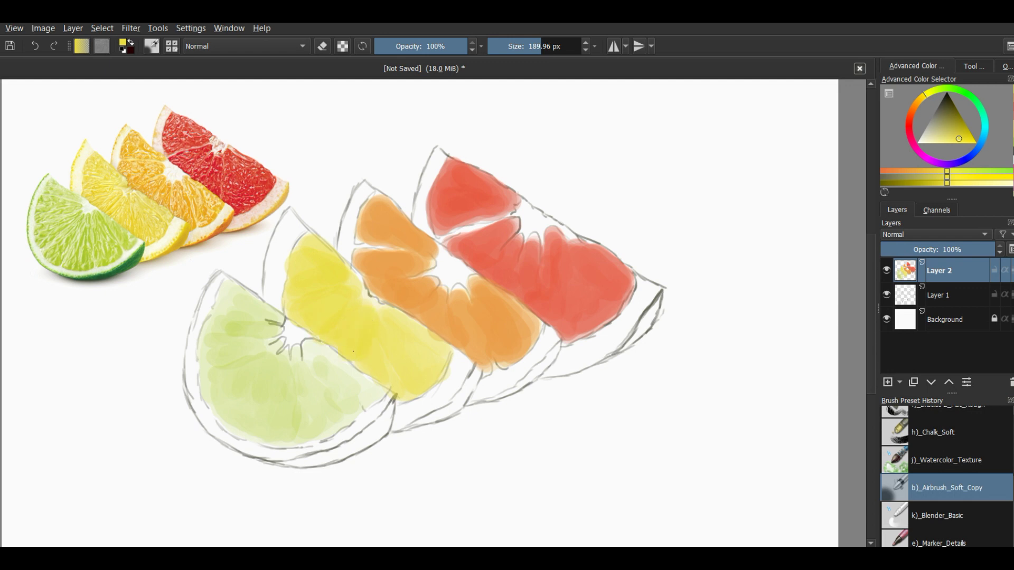
left_click_drag(408, 364, 417, 338)
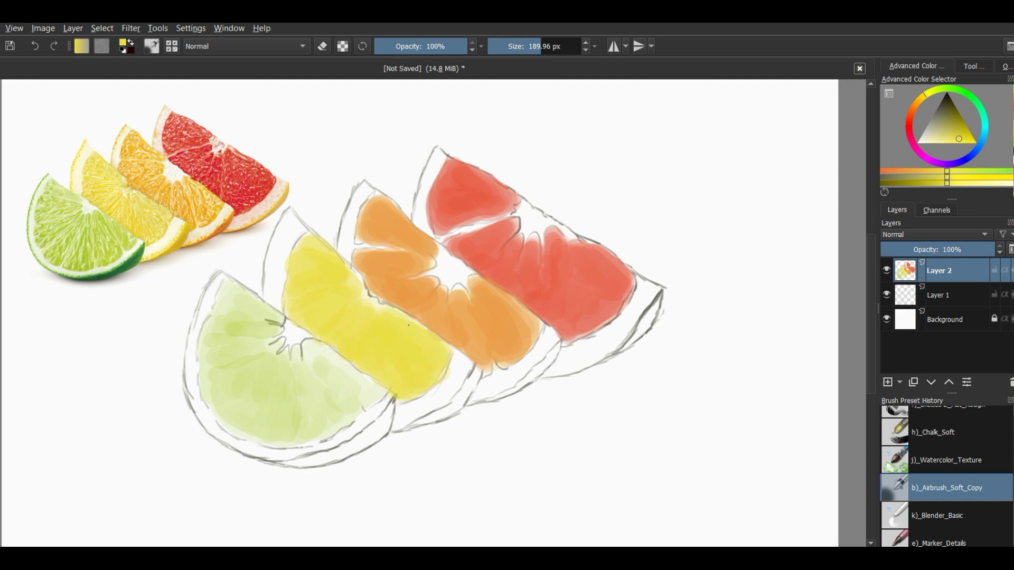
- Choose a saturated green and airbrush it over the lime's right side and upper left
left_click(920, 183)
left_click(981, 173)
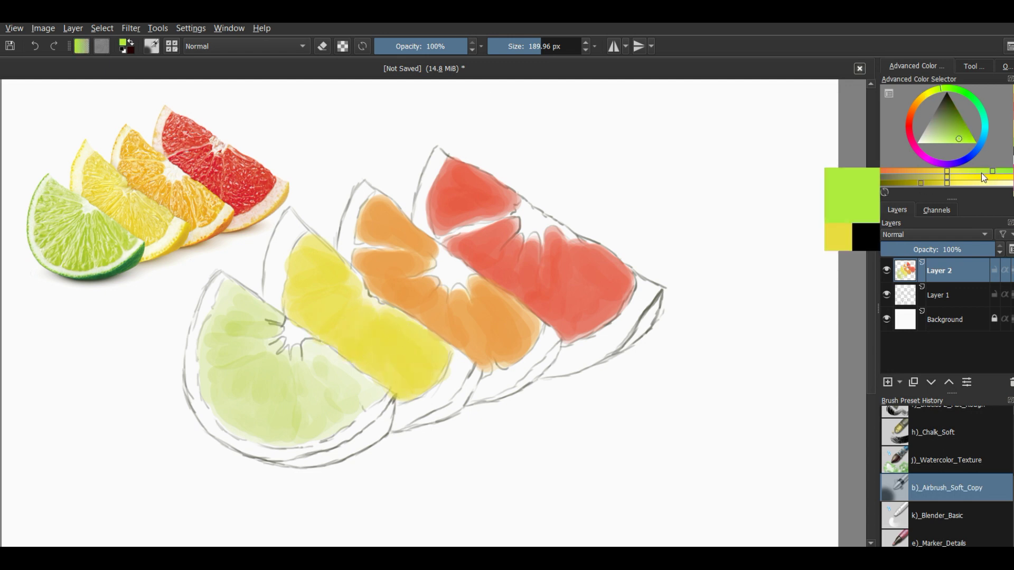
left_click(958, 129)
mouse_move(319, 369)
left_mouse_down()
mouse_move(331, 363)
mouse_move(348, 378)
mouse_move(328, 389)
mouse_move(312, 374)
mouse_move(305, 414)
mouse_move(275, 388)
mouse_move(265, 419)
mouse_move(270, 372)
mouse_move(236, 403)
mouse_move(215, 367)
mouse_move(240, 340)
mouse_move(230, 296)
mouse_move(223, 303)
mouse_move(264, 309)
mouse_move(251, 328)
mouse_move(265, 341)
mouse_move(230, 395)
mouse_move(269, 401)
mouse_move(265, 423)
mouse_move(205, 364)
mouse_move(224, 407)
mouse_move(288, 373)
mouse_move(351, 410)
mouse_move(310, 380)
left_mouse_up()
mouse_move(214, 320)
left_mouse_down()
mouse_move(280, 410)
mouse_move(331, 310)
left_mouse_up()
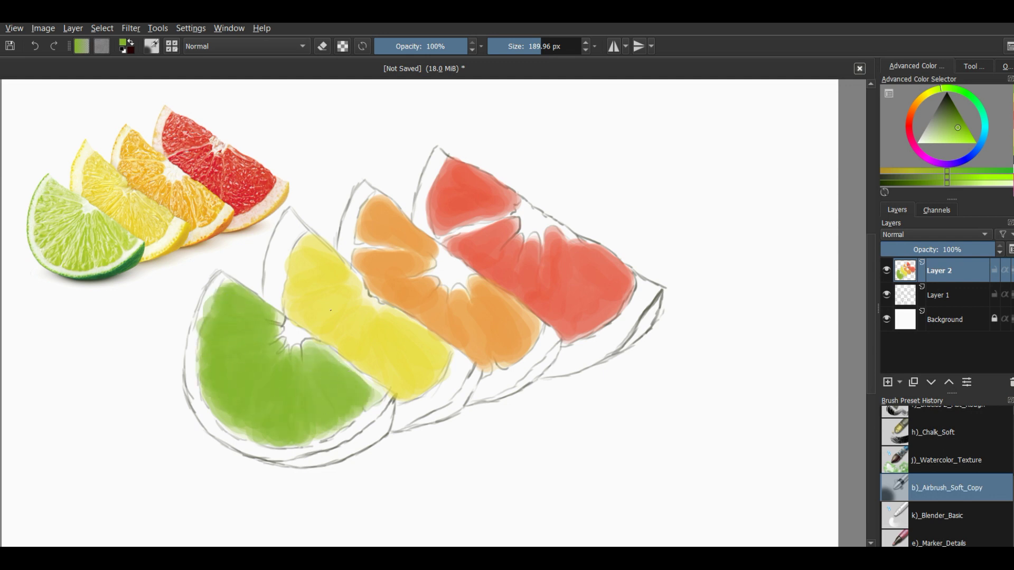
- Tint the orange slice with red and the lemon slice with orange
left_click(567, 279, "ctrl")
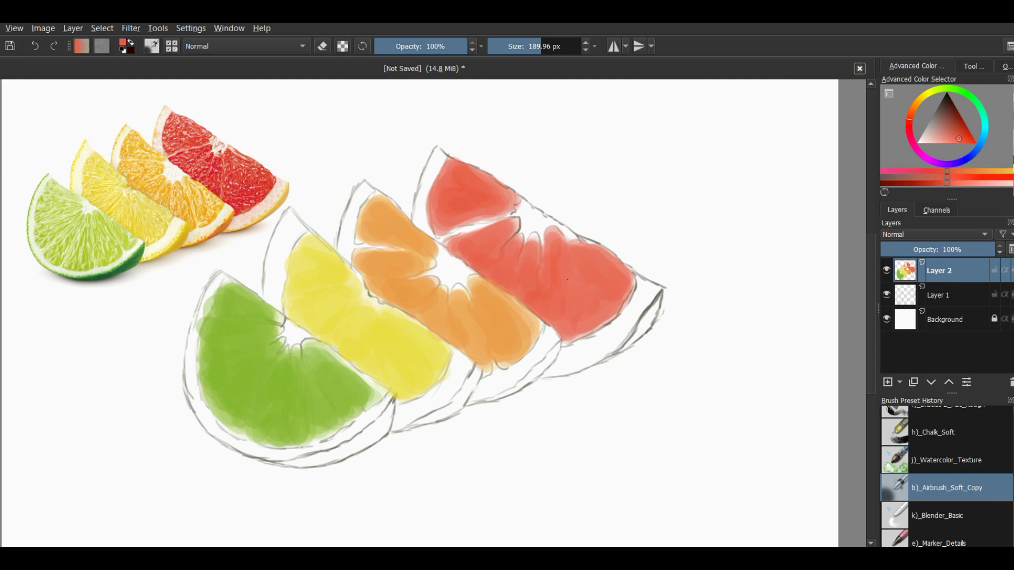
left_click_drag(483, 289, 383, 266)
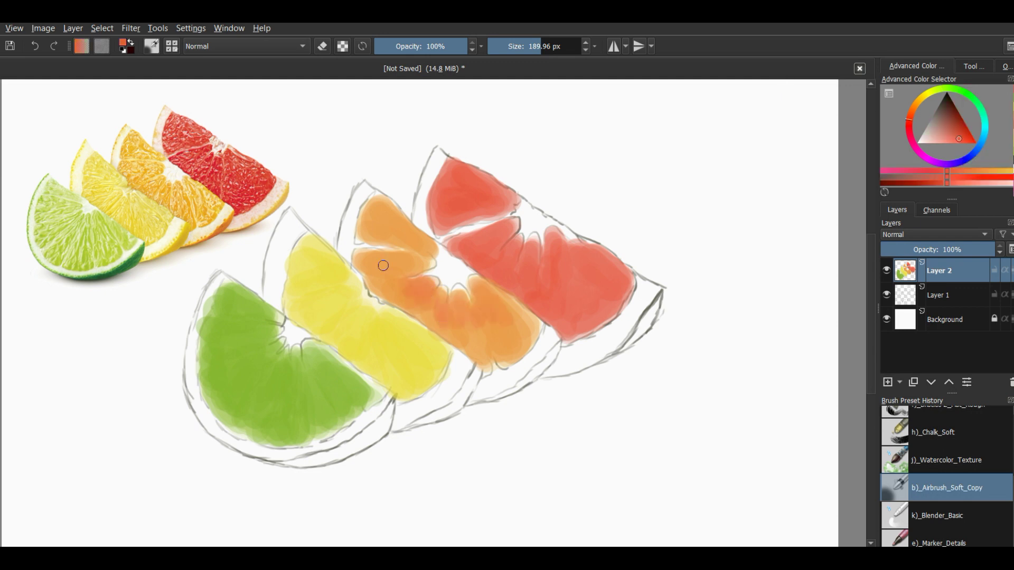
left_click_drag(489, 324, 510, 295)
left_click(914, 105)
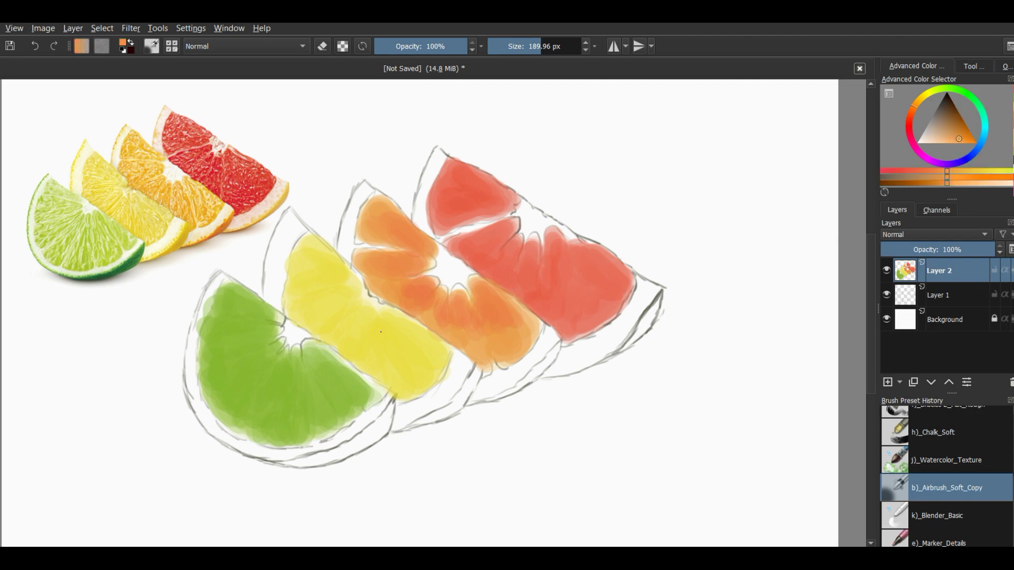
mouse_move(381, 356)
left_mouse_down()
mouse_move(317, 249)
mouse_move(342, 336)
left_mouse_up()
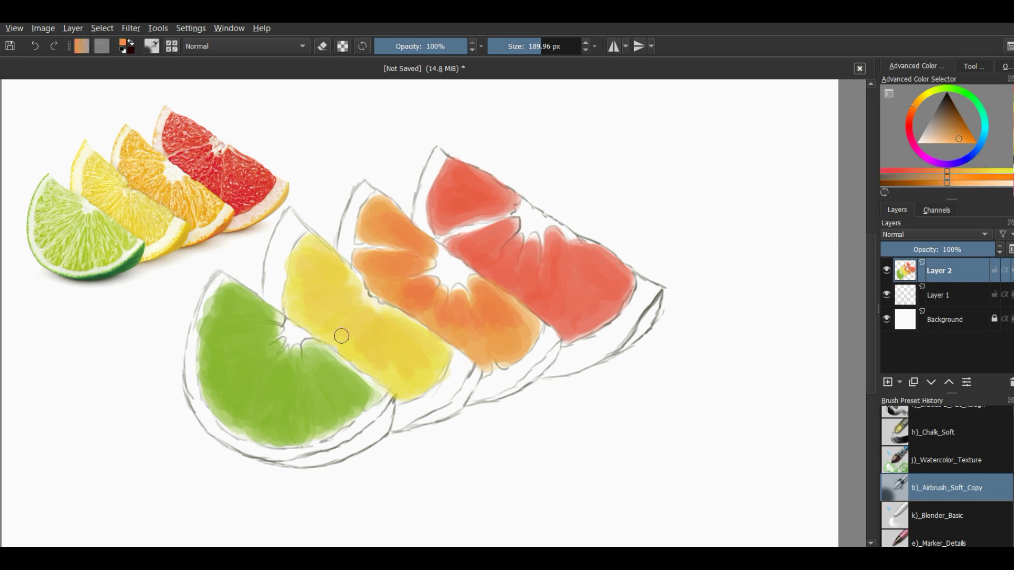
left_click_drag(390, 359, 343, 297)
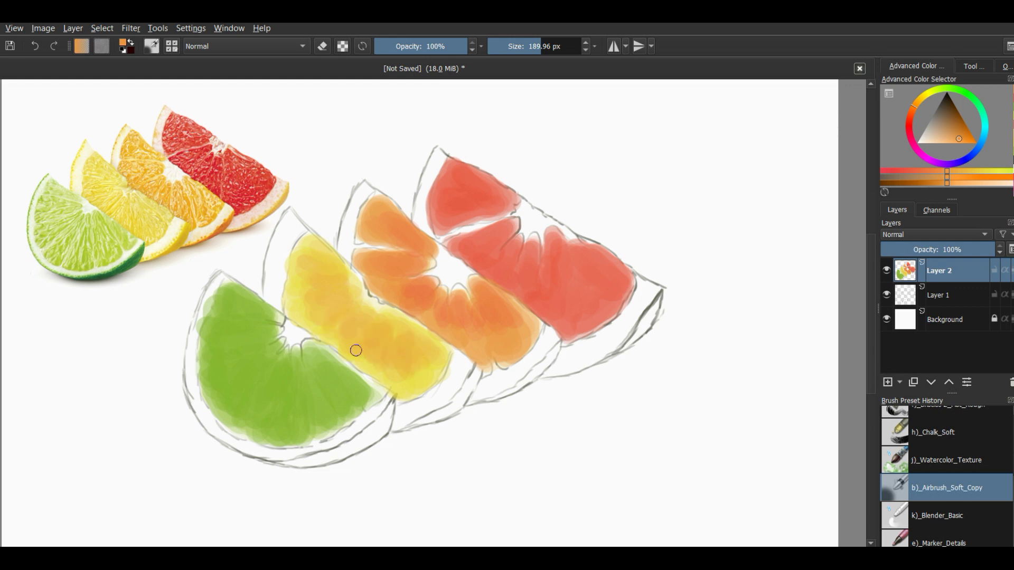
- Paint a dark green stripe along the lime's rind
left_click(946, 89)
left_click(954, 115)
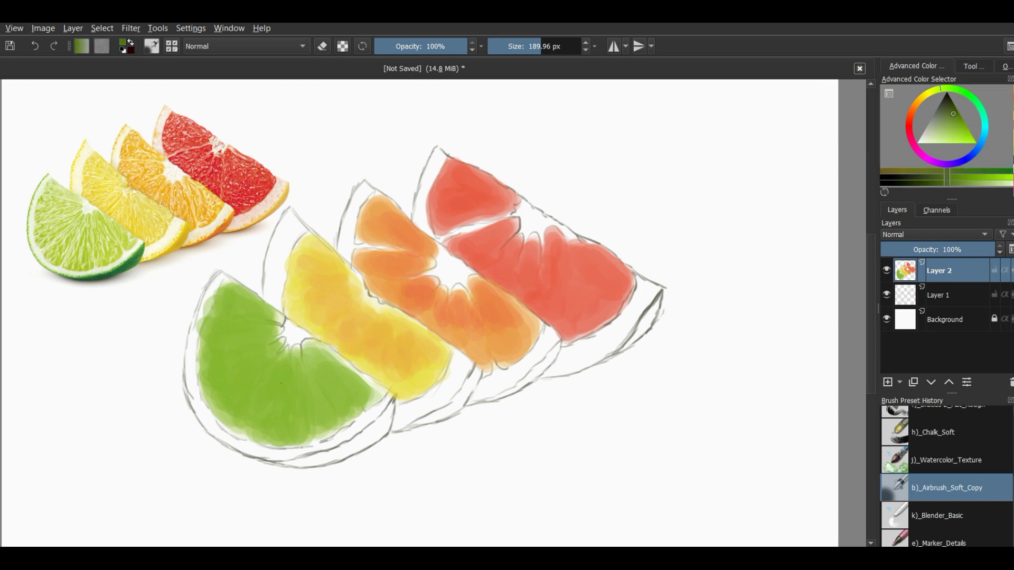
mouse_move(354, 450)
left_mouse_down()
mouse_move(390, 409)
mouse_move(312, 460)
mouse_move(349, 444)
mouse_move(283, 464)
mouse_move(343, 449)
mouse_move(391, 409)
mouse_move(374, 437)
mouse_move(317, 465)
left_mouse_up()
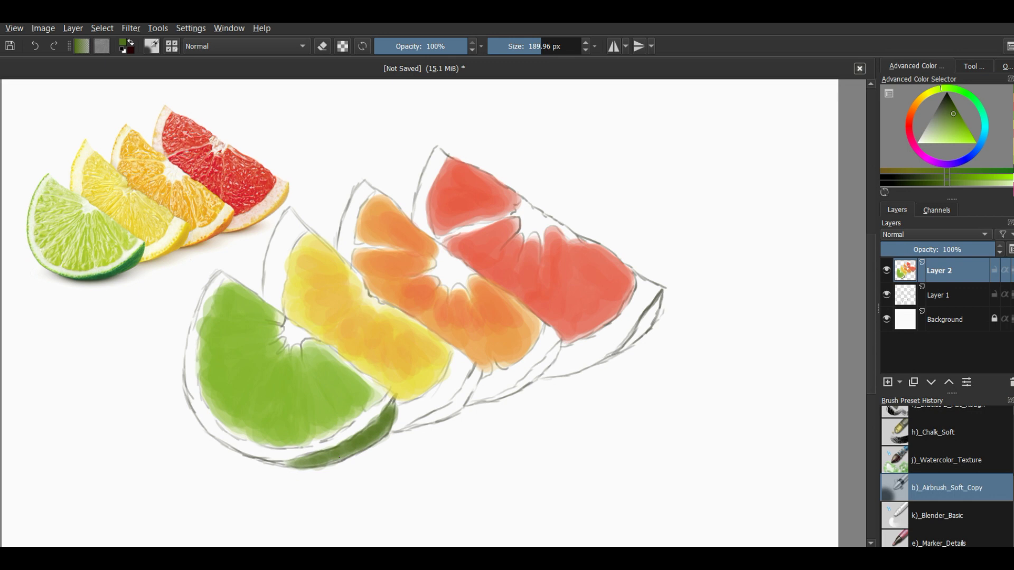
- Paint yellow along the lemon's rind and orange along the orange slice's rind
left_click(159, 240, "ctrl")
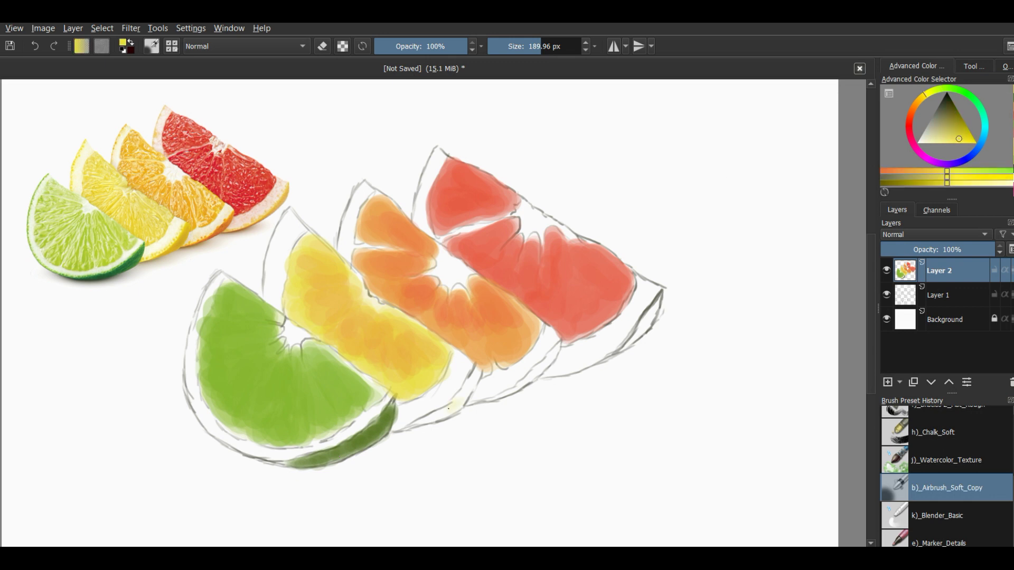
left_click_drag(441, 414, 470, 387)
left_click(533, 365, "ctrl")
left_click_drag(511, 390, 537, 371)
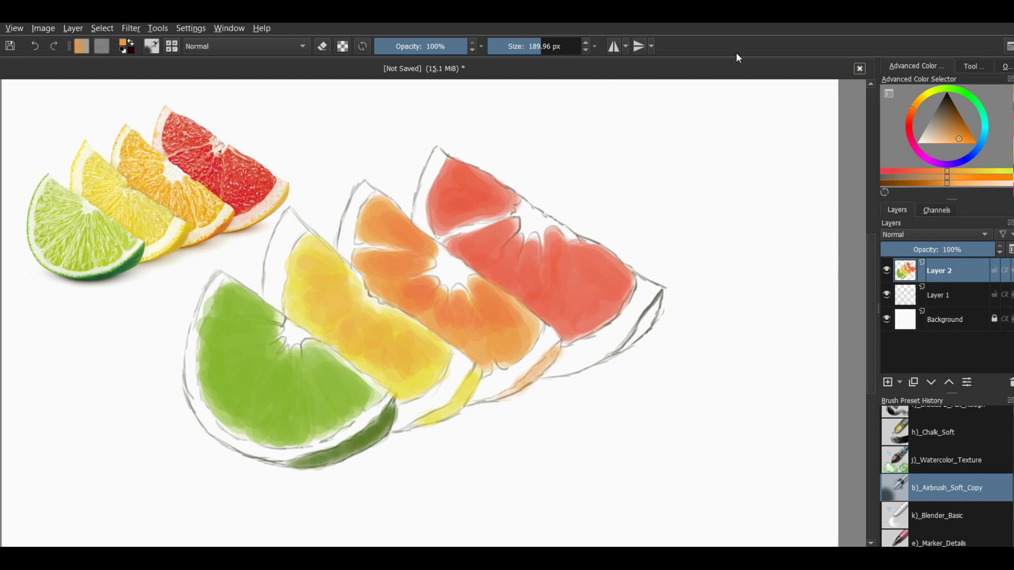
- Shrink the brush and set a saturated yellow for the grapefruit rind edges
left_click(975, 171)
left_click_drag(634, 268, 644, 318)
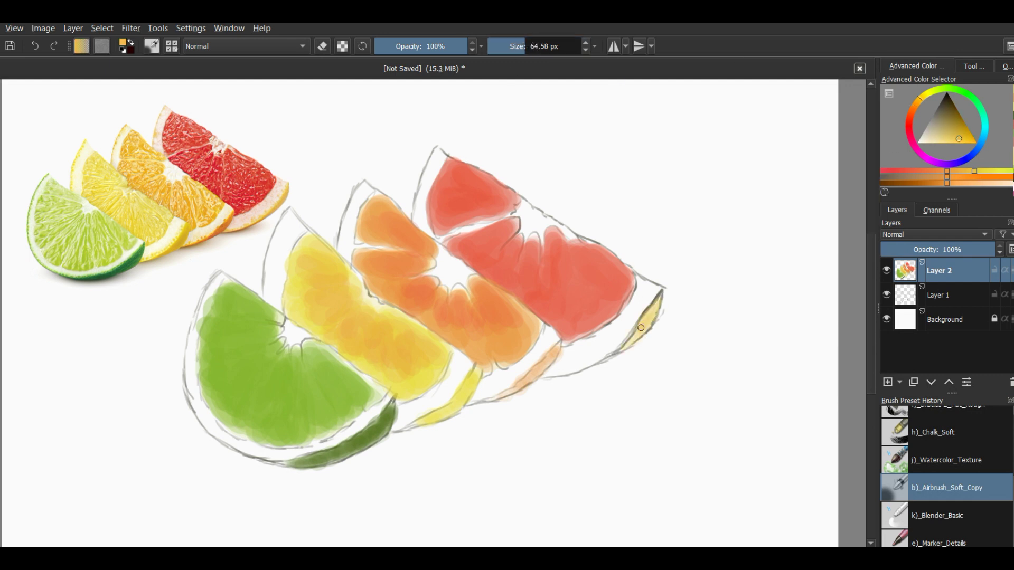
left_click(543, 364, "ctrl")
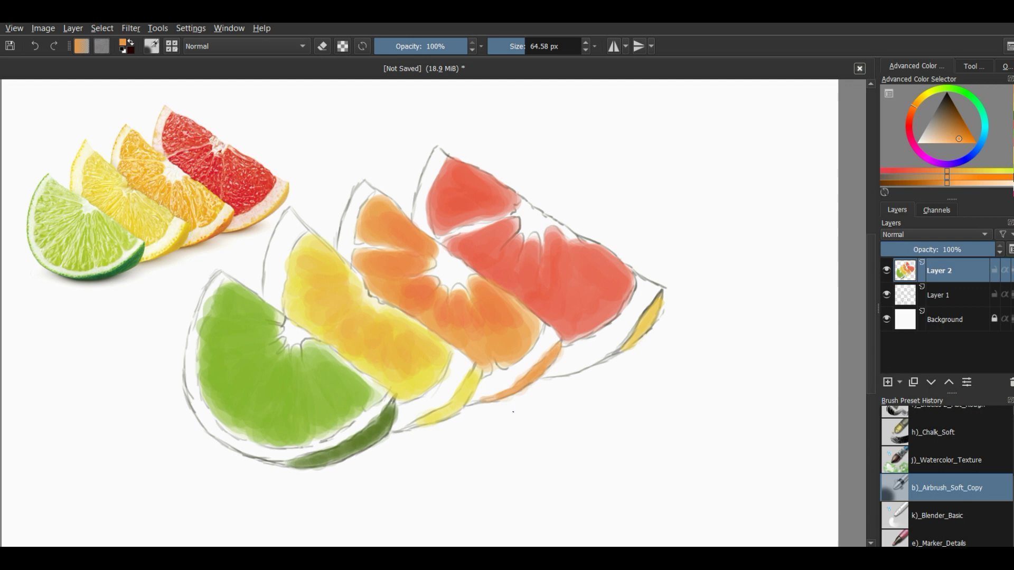
left_click(967, 170)
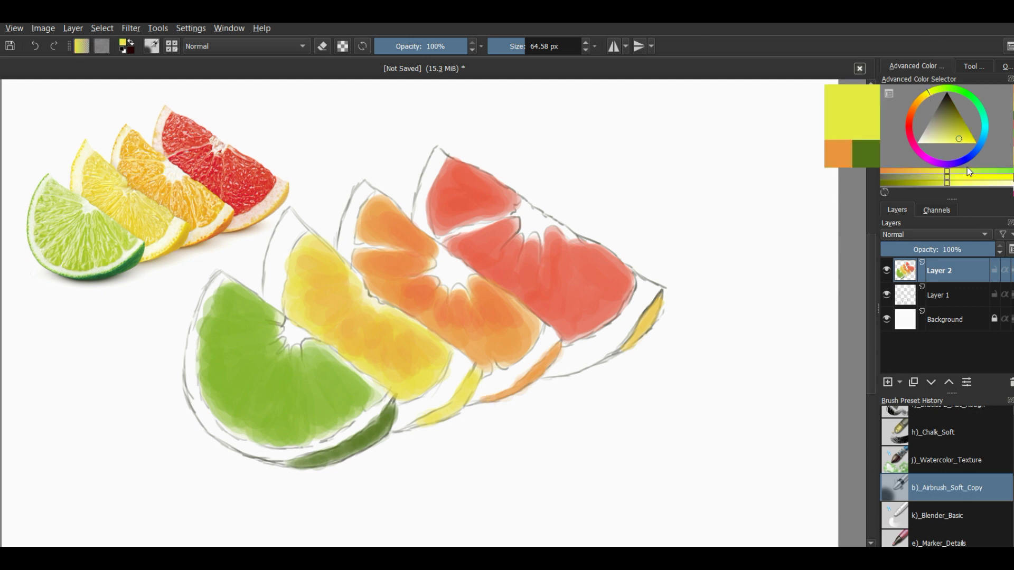
left_click(969, 176)
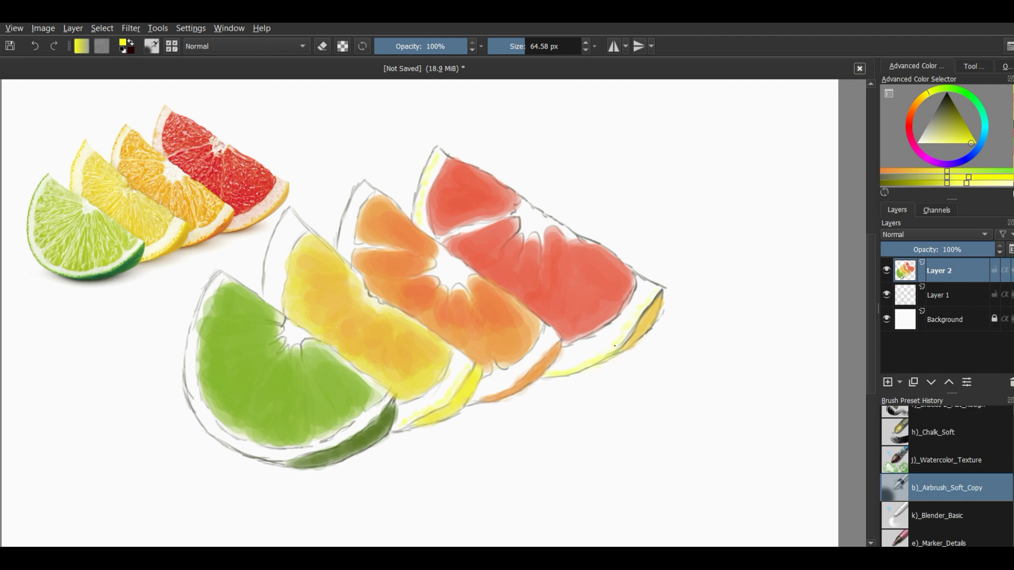
- Change the painting colour to olive green
left_click_drag(928, 91, 946, 88)
- Paint a dark olive-green rind along the lime's lower and left edges with a smaller brush
left_click(954, 113)
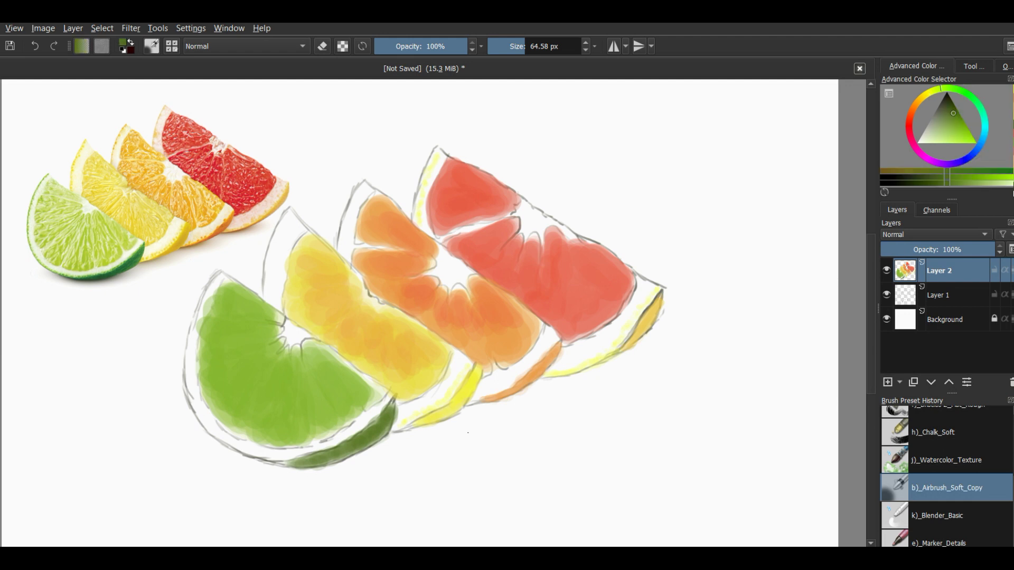
mouse_move(289, 455)
left_mouse_down()
mouse_move(351, 430)
mouse_move(256, 457)
mouse_move(328, 459)
mouse_move(388, 431)
mouse_move(303, 465)
left_mouse_up()
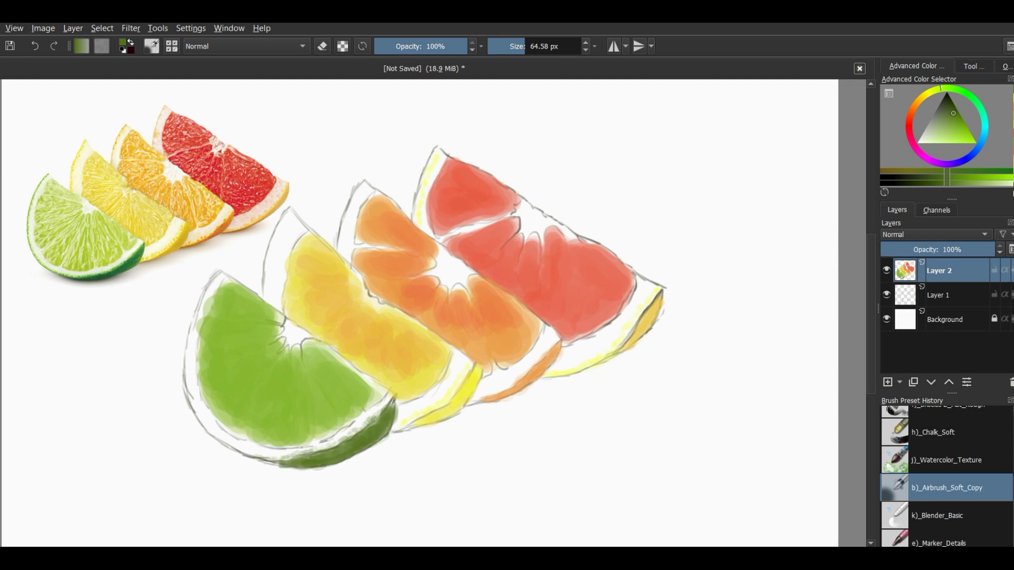
mouse_move(186, 401)
left_mouse_down()
mouse_move(251, 460)
mouse_move(301, 467)
left_mouse_up()
left_click_drag(205, 428, 278, 466)
left_click_drag(186, 389, 209, 427)
left_click_drag(183, 384, 184, 380)
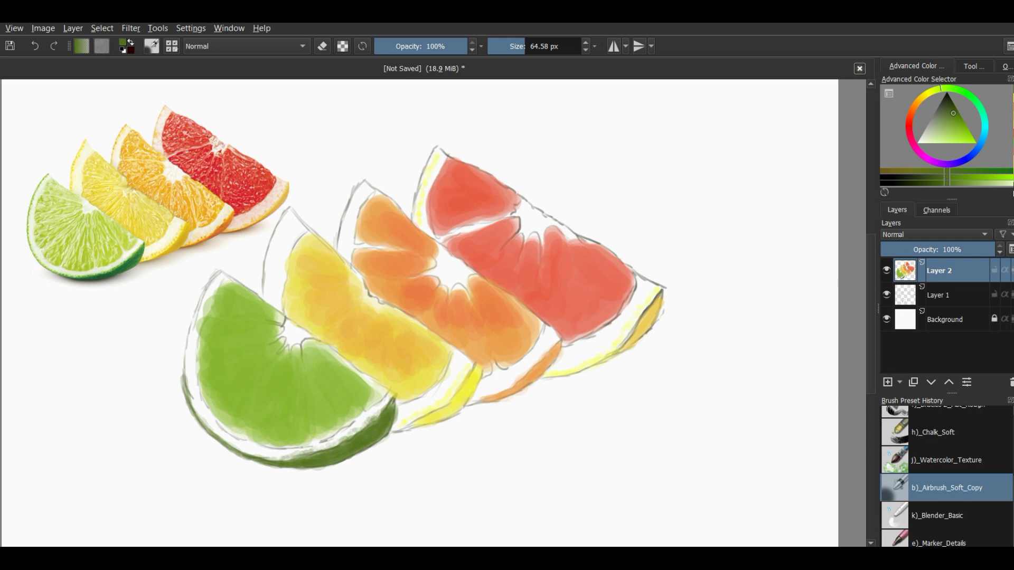
key("bracketleft")
key("bracketleft")
key("bracketleft")
key("bracketleft")
key("bracketleft")
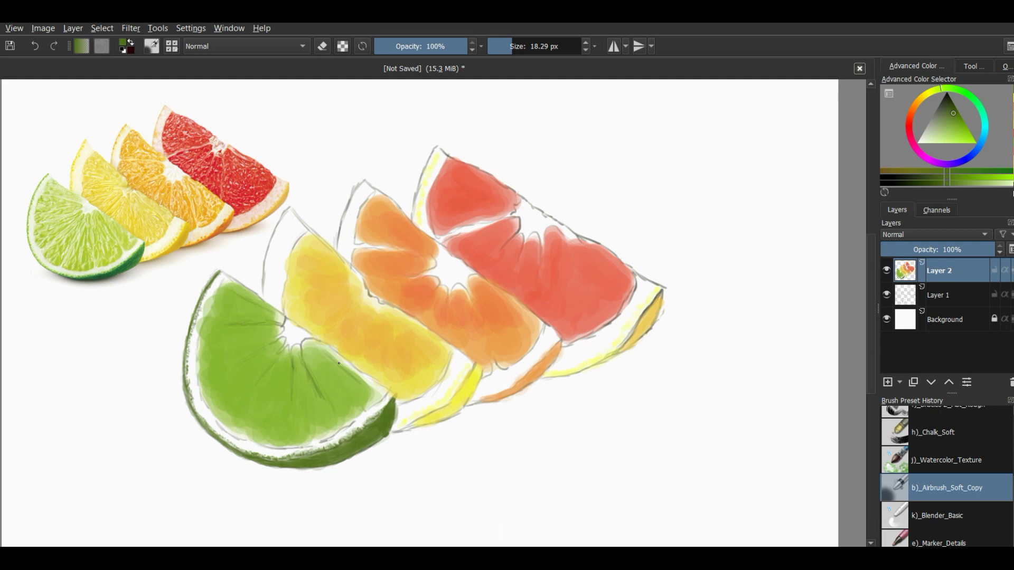
- Smooth the lime's flesh and segment lines with the k)_Blender_Basic brush
left_click(930, 515)
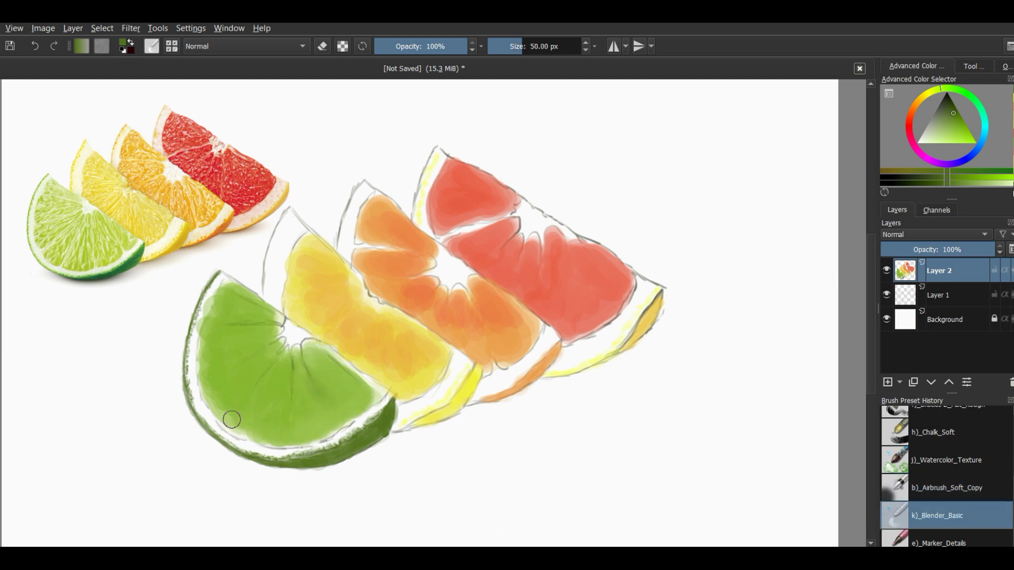
mouse_move(217, 398)
left_mouse_down()
mouse_move(204, 378)
mouse_move(224, 287)
mouse_move(245, 322)
mouse_move(328, 396)
mouse_move(354, 394)
left_mouse_up()
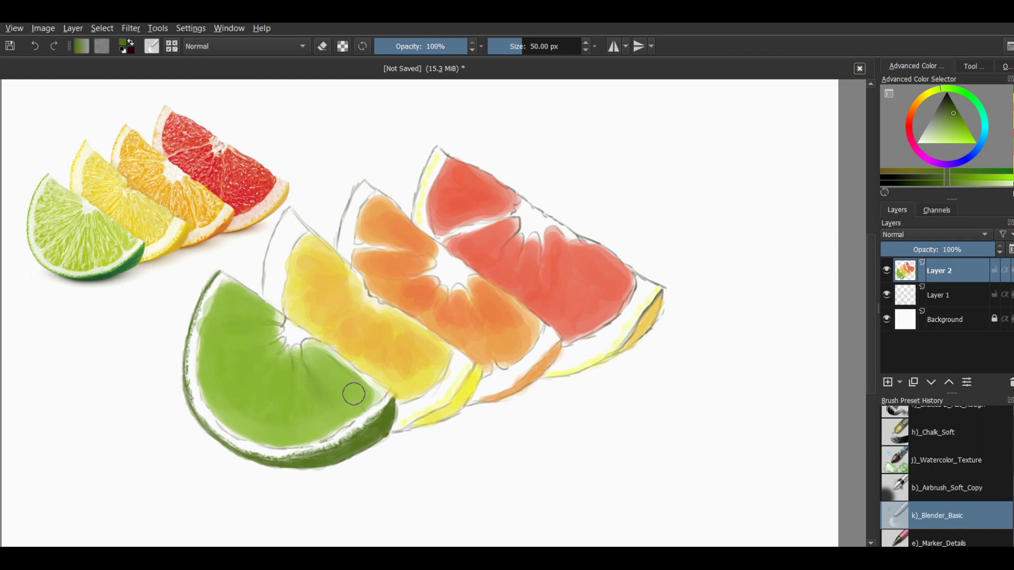
left_click(173, 47)
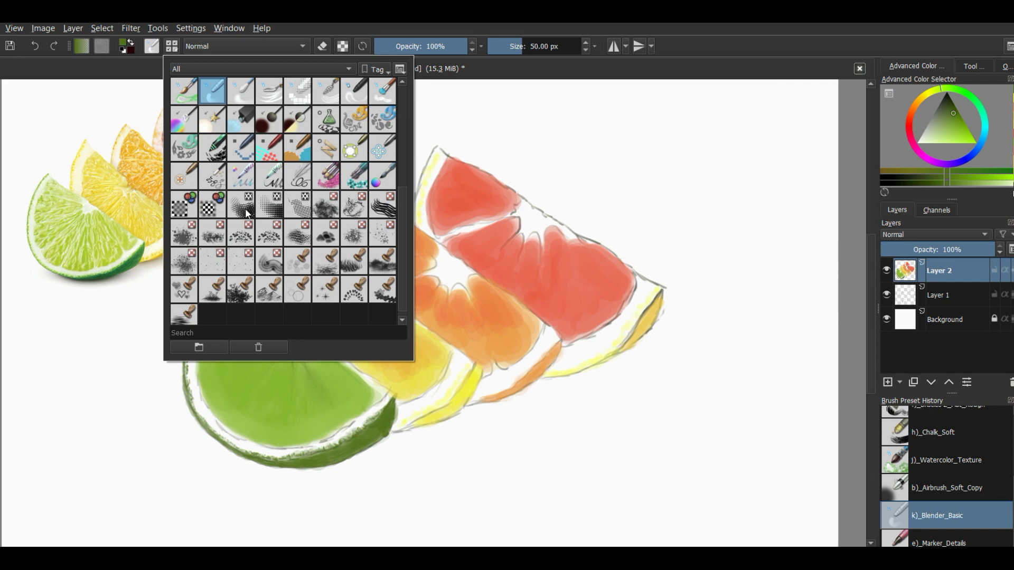
- Blend the orange and grapefruit segments, then paint y)_Texture_Reptile pulp texture across the fruit
scroll(401, 263, "down", 1)
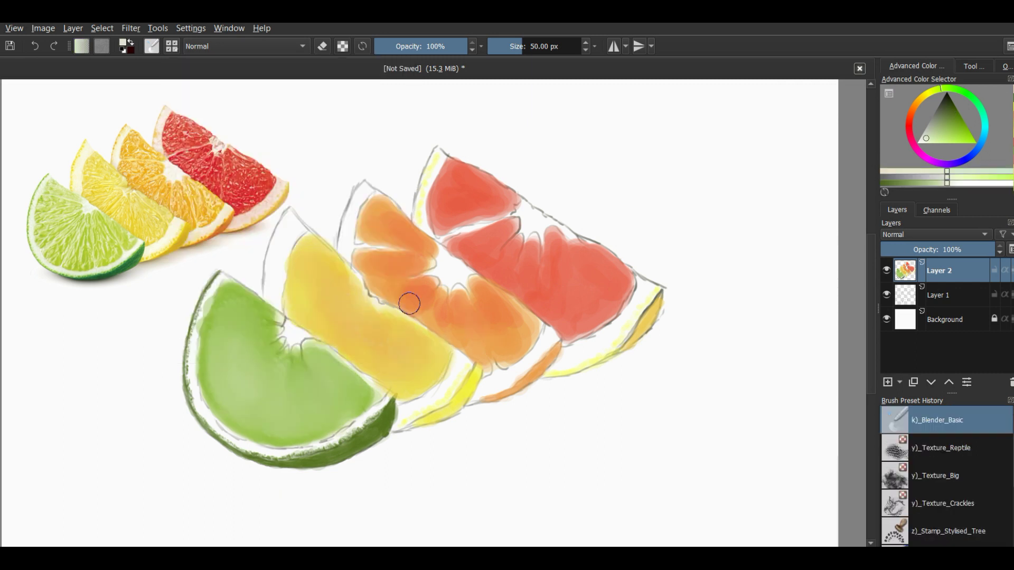
mouse_move(409, 304)
left_mouse_down()
mouse_move(502, 344)
mouse_move(378, 208)
mouse_move(423, 281)
left_mouse_up()
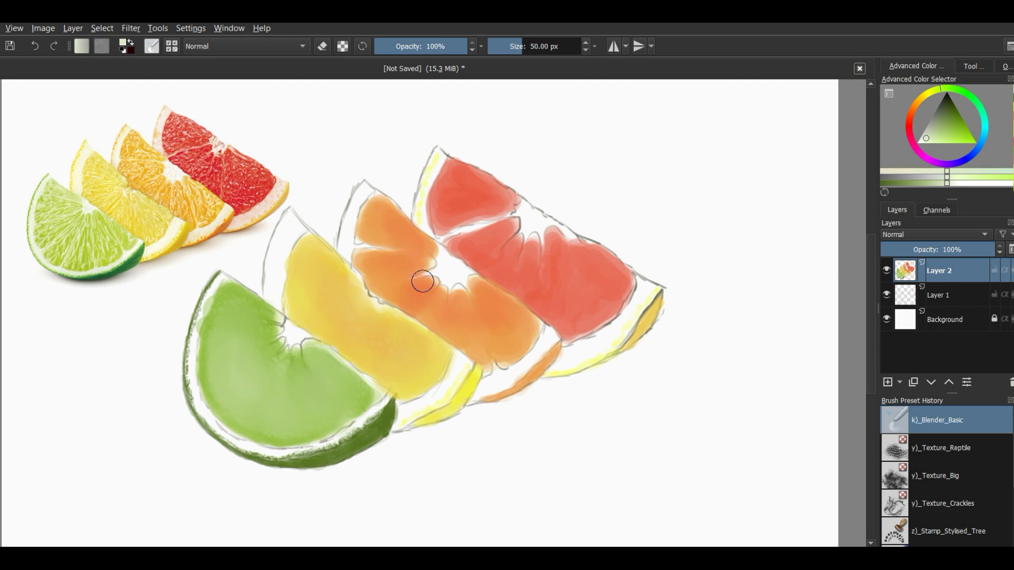
left_click_drag(475, 184, 466, 181)
left_click_drag(535, 269, 607, 283)
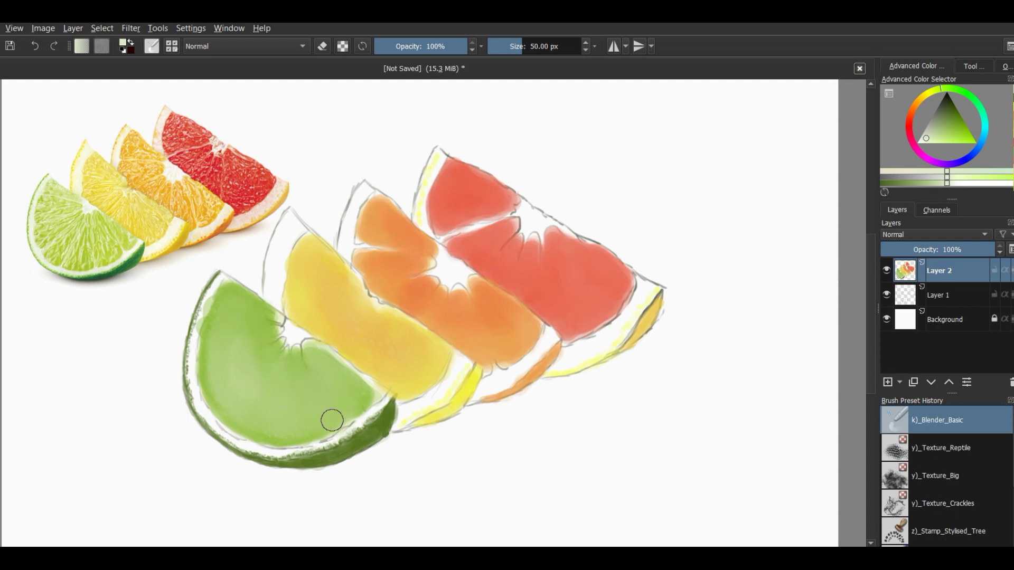
key("slash")
mouse_move(266, 311)
left_mouse_down()
mouse_move(335, 385)
mouse_move(283, 362)
mouse_move(244, 323)
mouse_move(276, 377)
mouse_move(321, 281)
mouse_move(349, 296)
mouse_move(437, 283)
mouse_move(382, 272)
mouse_move(476, 312)
mouse_move(487, 185)
mouse_move(535, 283)
mouse_move(570, 256)
mouse_move(573, 233)
left_mouse_up()
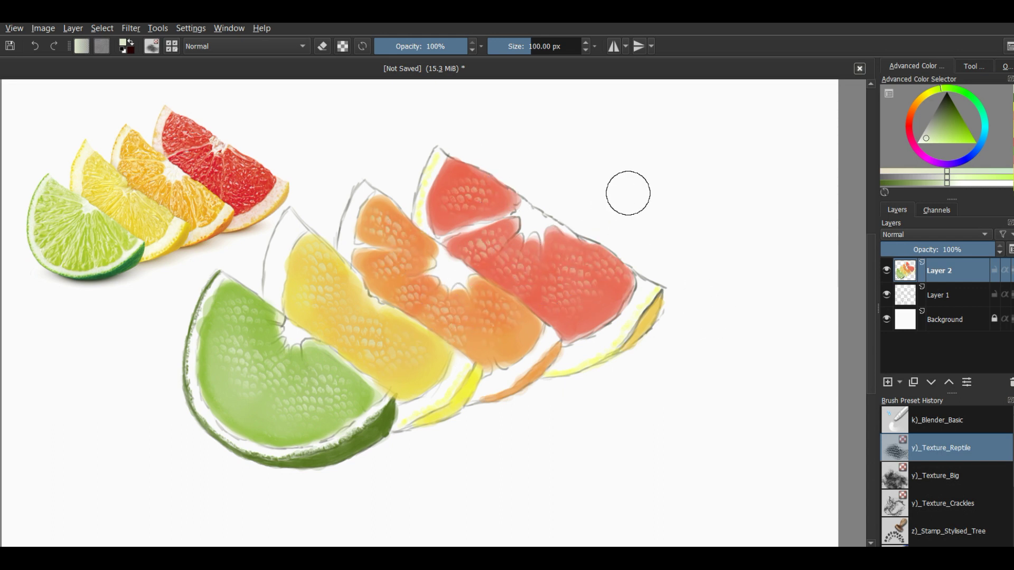
- Soften the lime's left edge with the blending brush and undo a stray eraser streak
left_click(902, 420)
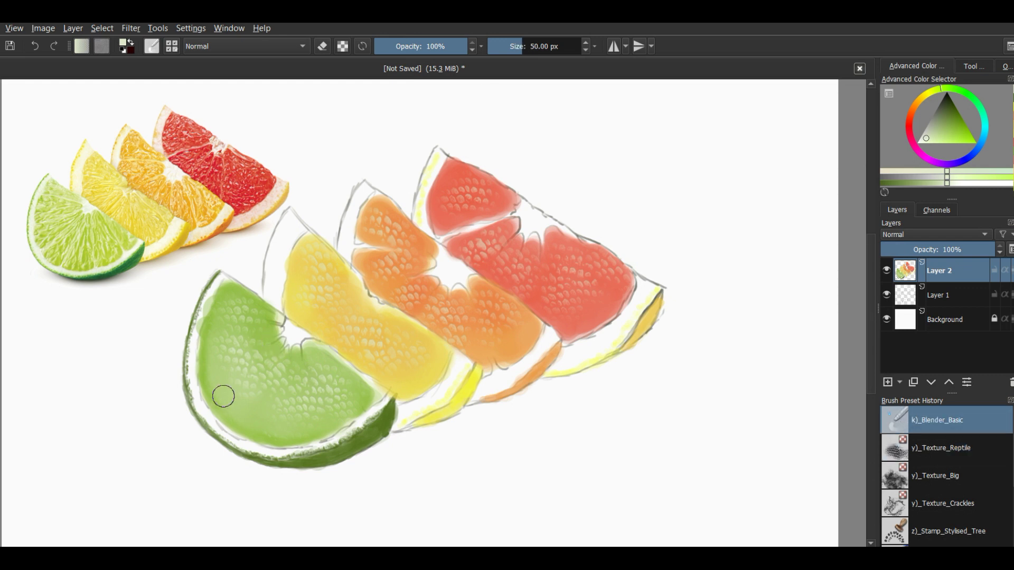
left_click_drag(210, 290, 205, 315)
scroll(940, 465, "down", 2)
left_click(941, 432)
left_click(36, 46)
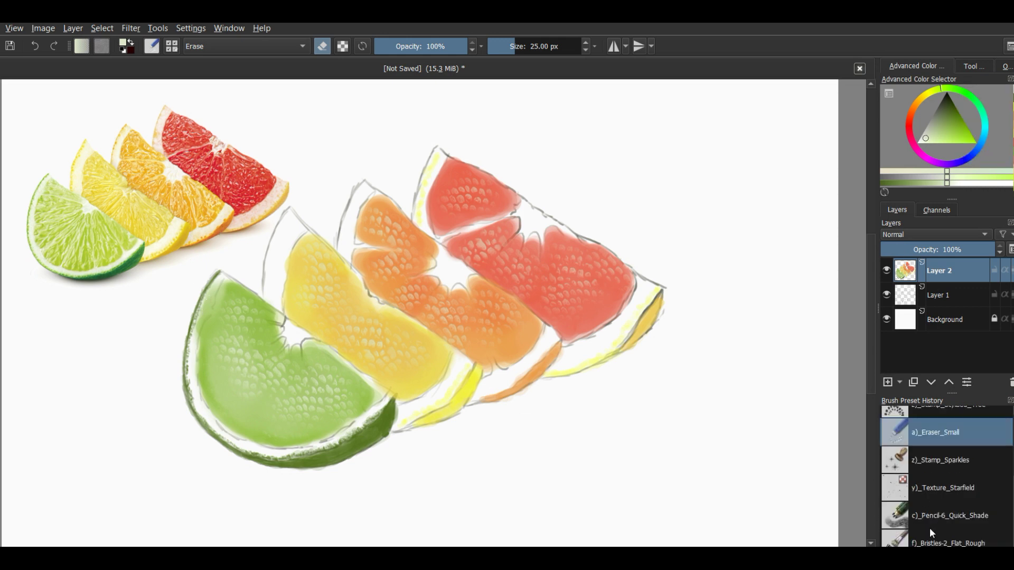
- Paint a pale segment line on the lime with j)_Waterpaint_Hard_Edges, then select Texture_Starfield
left_click(167, 47)
scroll(322, 285, "down", 3)
scroll(346, 207, "down", 3)
left_click(384, 179)
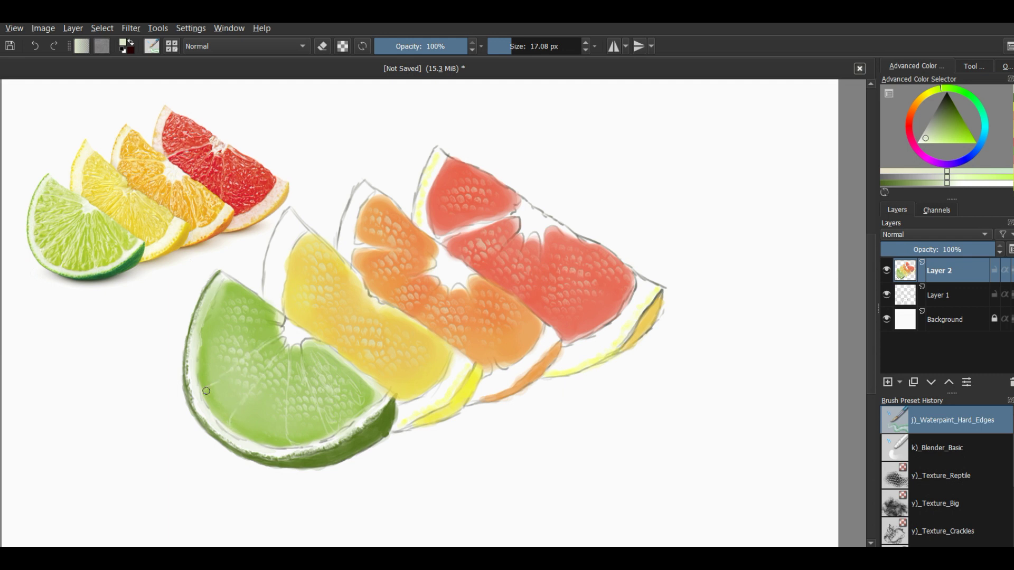
left_click_drag(260, 319, 271, 308)
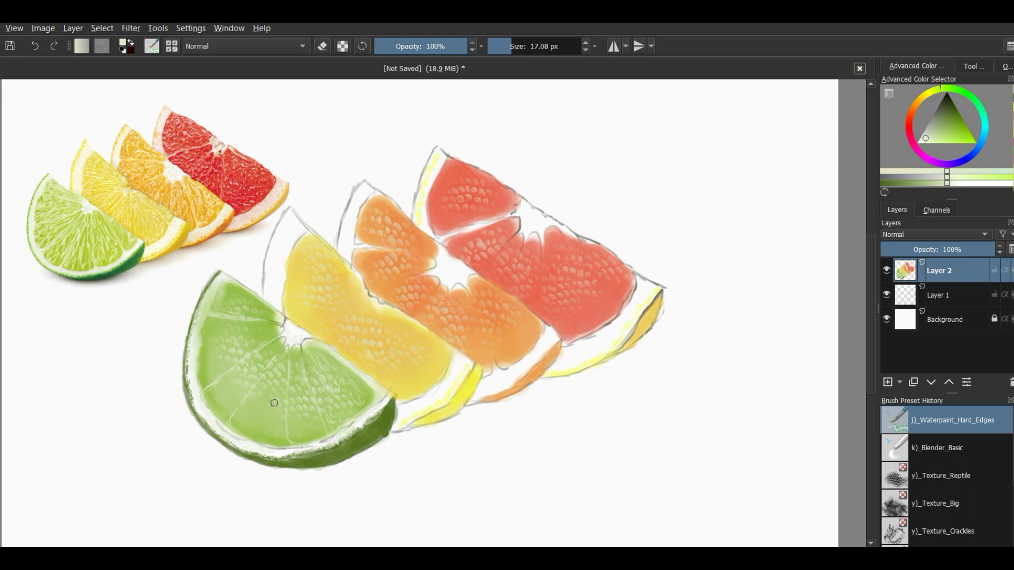
scroll(989, 476, "down", 3)
left_click(951, 516)
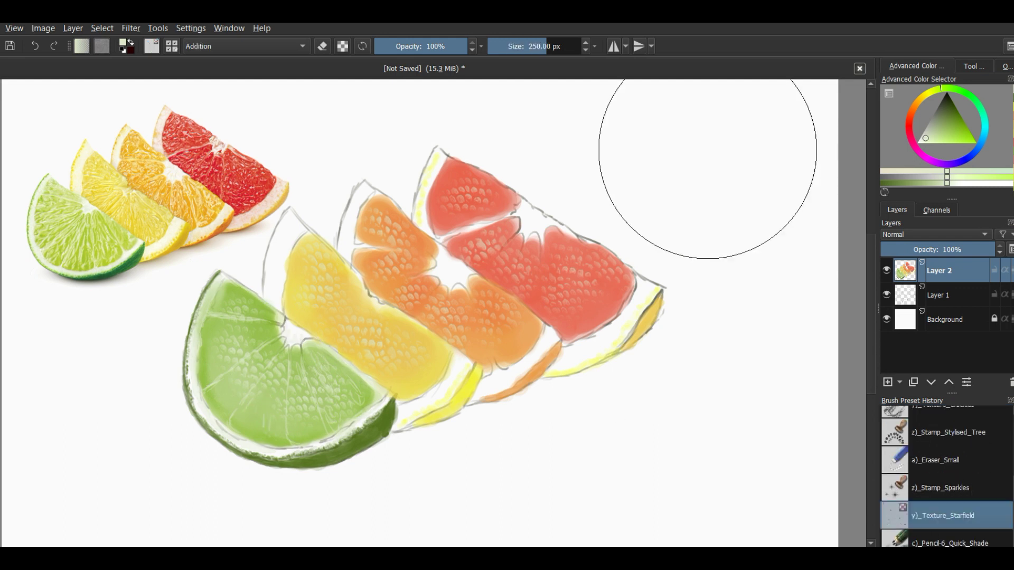
- Enlarge the starfield brush to 12 px and paint sparkle over the lime, lemon, orange and grapefruit
key("bracketright")
key("bracketright")
key("bracketright")
mouse_move(308, 366)
left_mouse_down()
mouse_move(327, 404)
mouse_move(365, 393)
left_mouse_up()
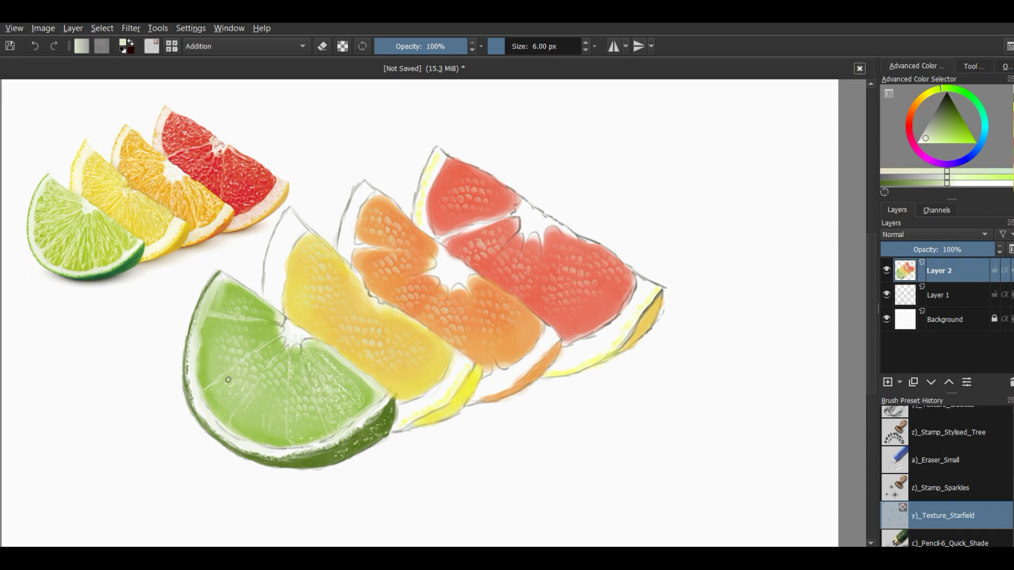
left_click_drag(517, 48, 521, 48)
mouse_move(212, 336)
left_mouse_down()
mouse_move(264, 309)
mouse_move(221, 407)
mouse_move(263, 431)
left_mouse_up()
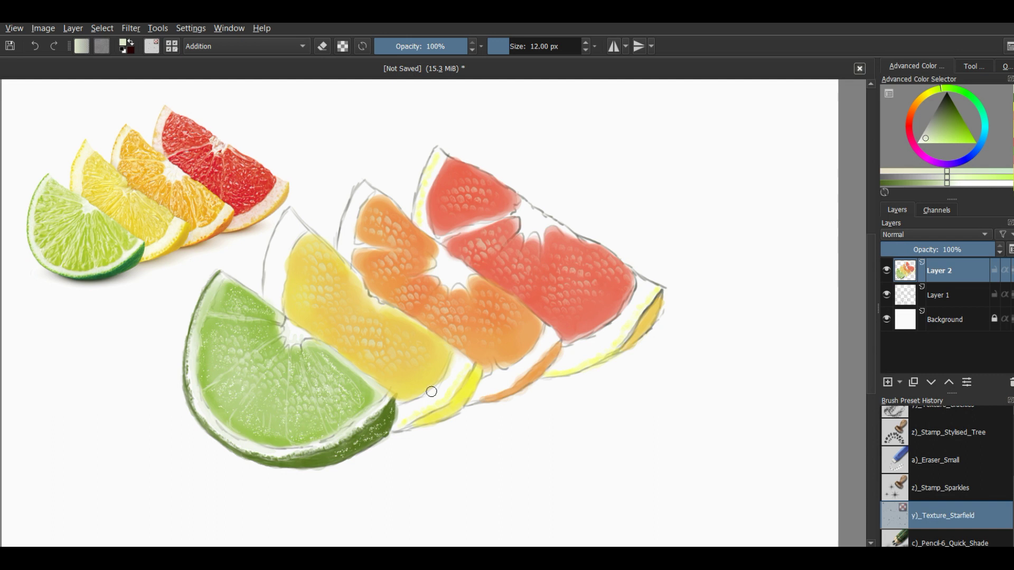
left_click_drag(464, 394, 525, 383)
left_click_drag(652, 309, 631, 343)
mouse_move(347, 274)
left_mouse_down()
mouse_move(353, 285)
mouse_move(306, 290)
mouse_move(340, 340)
left_mouse_up()
mouse_move(380, 209)
left_mouse_down()
mouse_move(418, 255)
mouse_move(434, 309)
mouse_move(516, 313)
mouse_move(494, 347)
mouse_move(416, 296)
left_mouse_up()
mouse_move(499, 191)
left_mouse_down()
mouse_move(459, 199)
mouse_move(504, 233)
mouse_move(506, 274)
mouse_move(576, 310)
mouse_move(558, 285)
mouse_move(602, 299)
mouse_move(555, 284)
left_mouse_up()
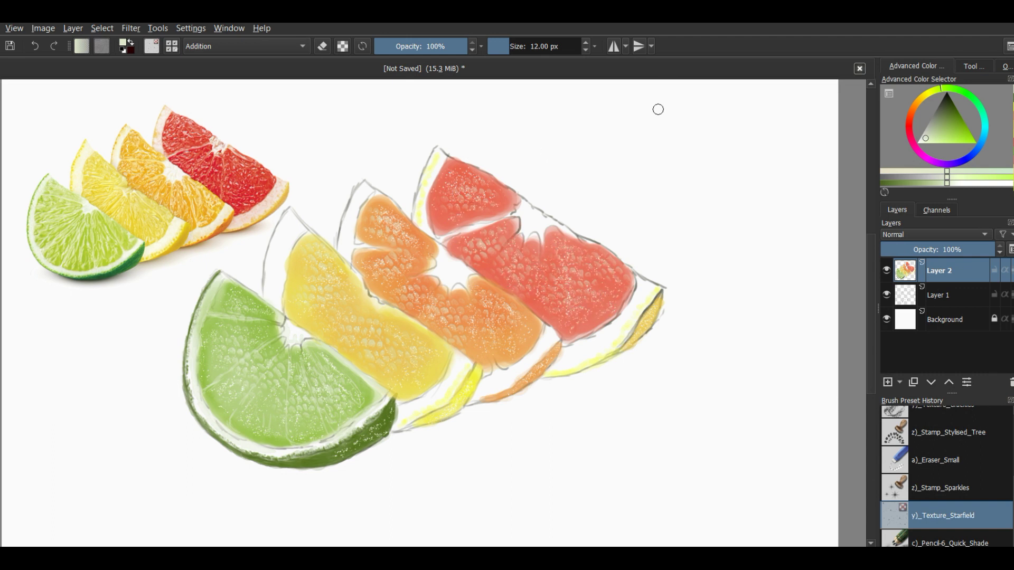
- Try a Stamp_Stylised_Tree stamp on the red and orange segments, then undo it
left_click(902, 439)
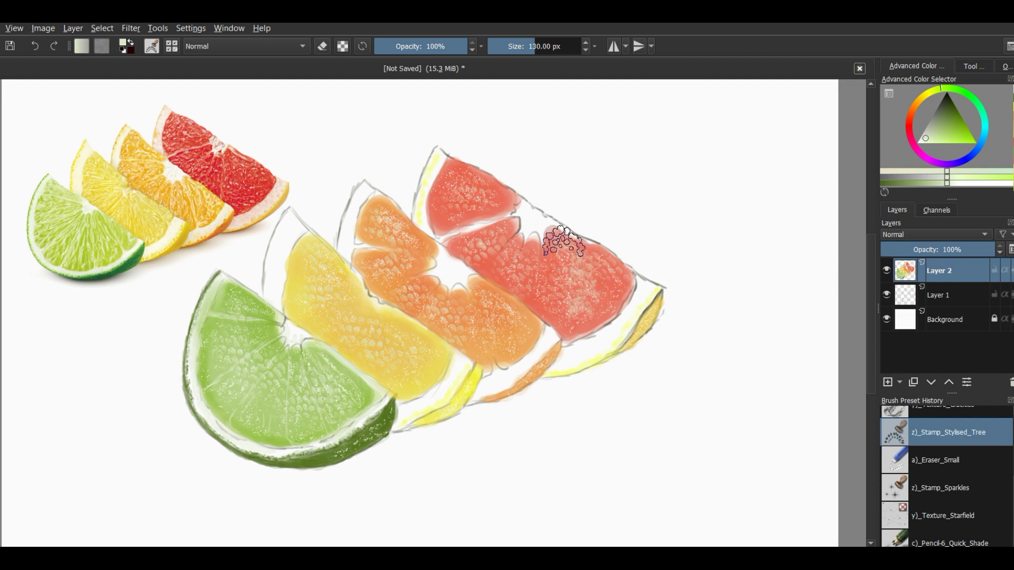
mouse_move(485, 248)
left_mouse_down()
mouse_move(414, 256)
mouse_move(420, 294)
mouse_move(447, 329)
left_mouse_up()
key("ctrl+z")
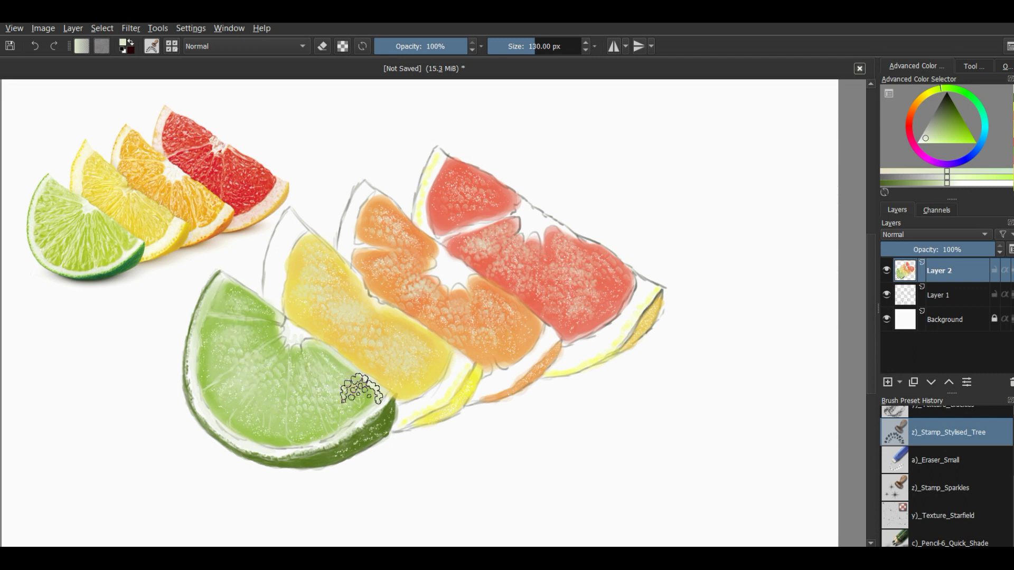
- With c)_Pencil-6_Quick_Shade at 60 px, shade the grapefruit, orange and lemon rinds pale green-white
left_click(899, 537)
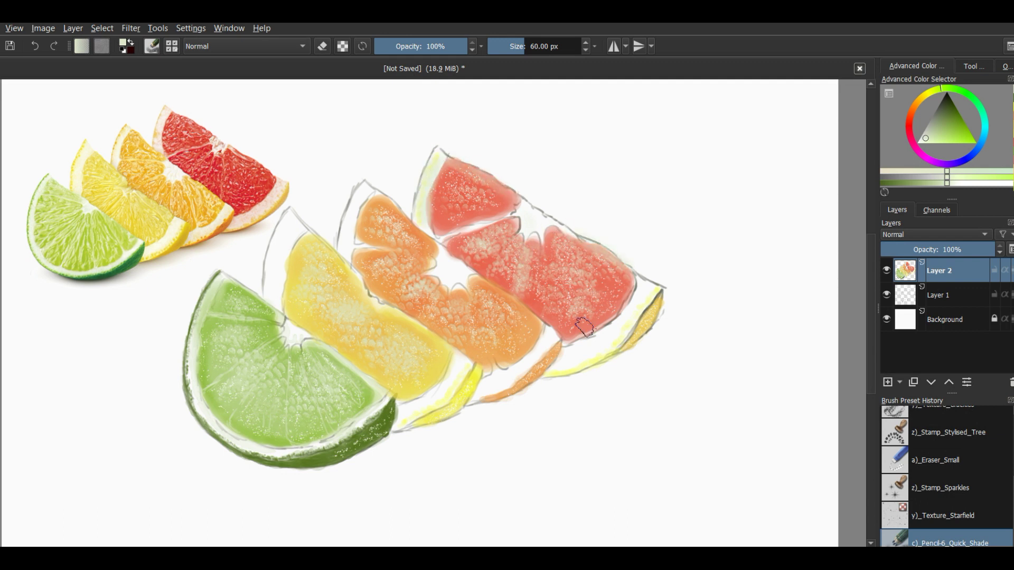
left_click_drag(571, 358, 637, 304)
left_click_drag(366, 193, 344, 243)
left_click_drag(489, 388, 534, 346)
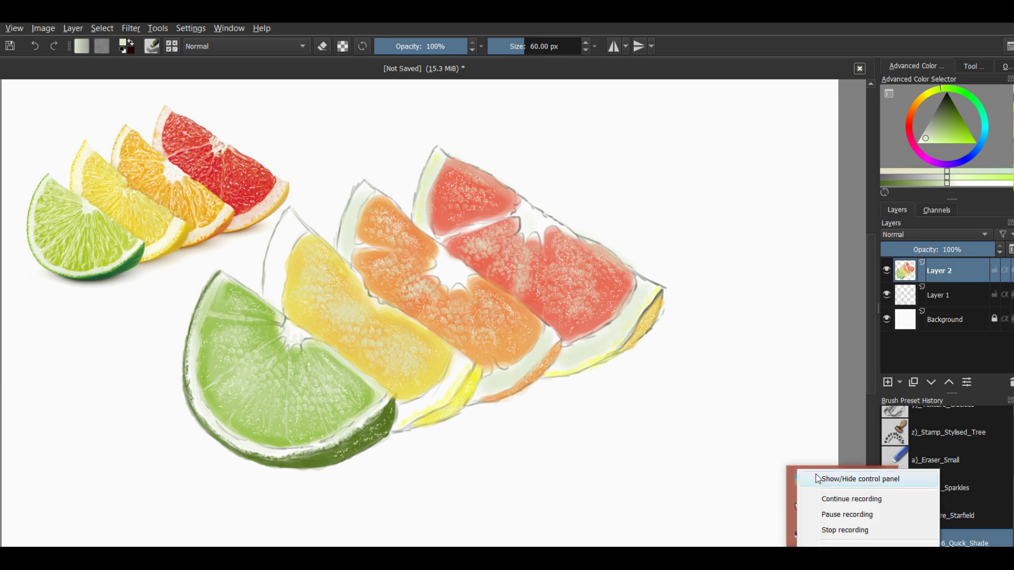
mouse_move(291, 231)
left_mouse_down()
mouse_move(296, 220)
mouse_move(284, 285)
mouse_move(297, 220)
mouse_move(294, 273)
mouse_move(296, 228)
left_mouse_up()
mouse_move(439, 393)
left_mouse_down()
mouse_move(403, 415)
mouse_move(445, 399)
left_mouse_up()
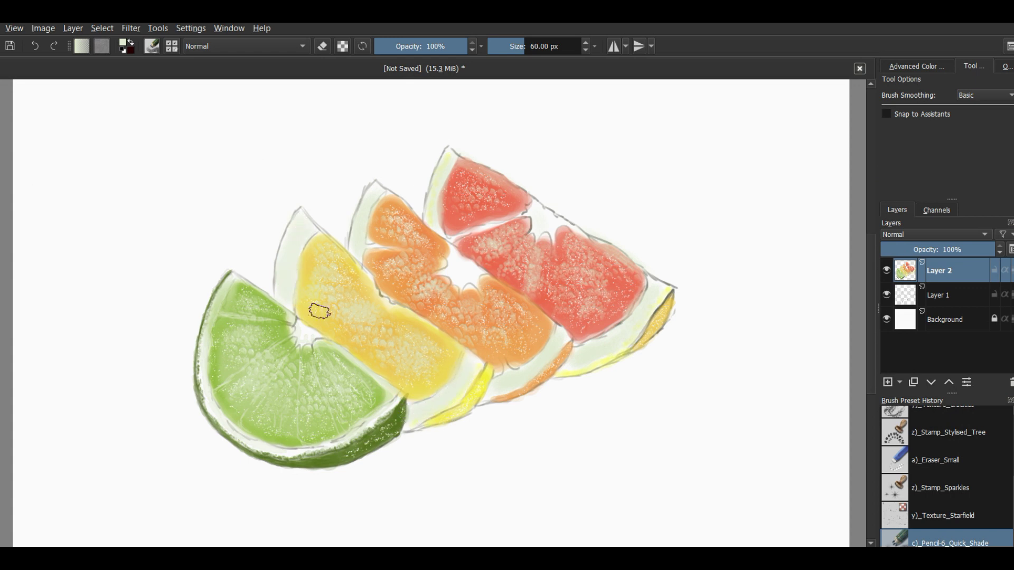
- Adjust the brush size and paint over the lime rind
left_click(518, 51)
left_click_drag(518, 51, 521, 50)
mouse_move(226, 285)
left_mouse_down()
mouse_move(215, 305)
mouse_move(230, 283)
left_mouse_up()
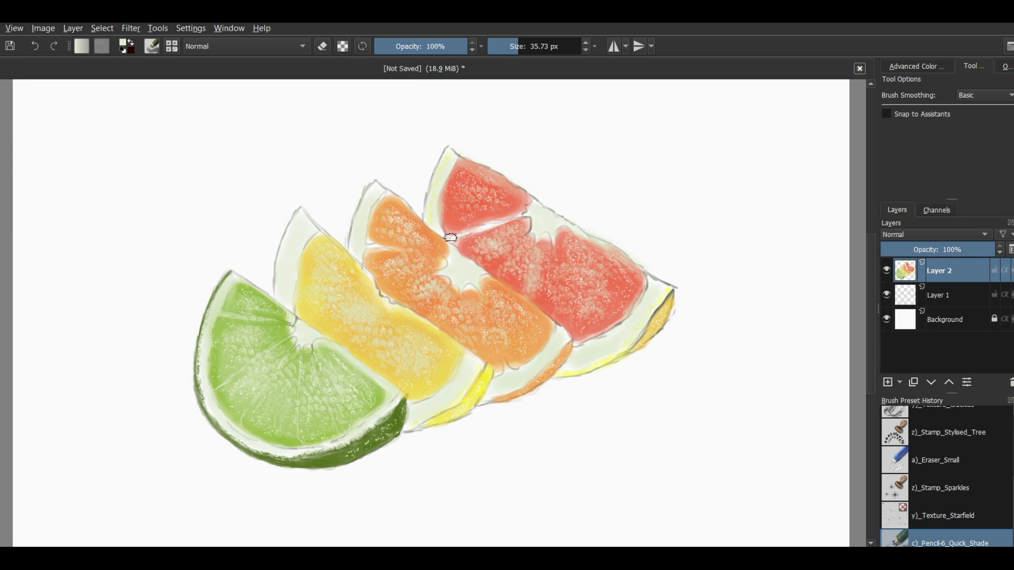
- Shrink the brush to 13.75 px and draw membrane lines and rim highlights on the grapefruit
key("bracketleft")
key("bracketleft")
key("bracketleft")
mouse_move(515, 244)
left_mouse_down()
mouse_move(491, 274)
mouse_move(527, 291)
left_mouse_up()
left_click_drag(555, 254, 554, 281)
left_click_drag(562, 233, 613, 316)
mouse_move(460, 173)
left_mouse_down()
mouse_move(523, 209)
mouse_move(460, 158)
left_mouse_up()
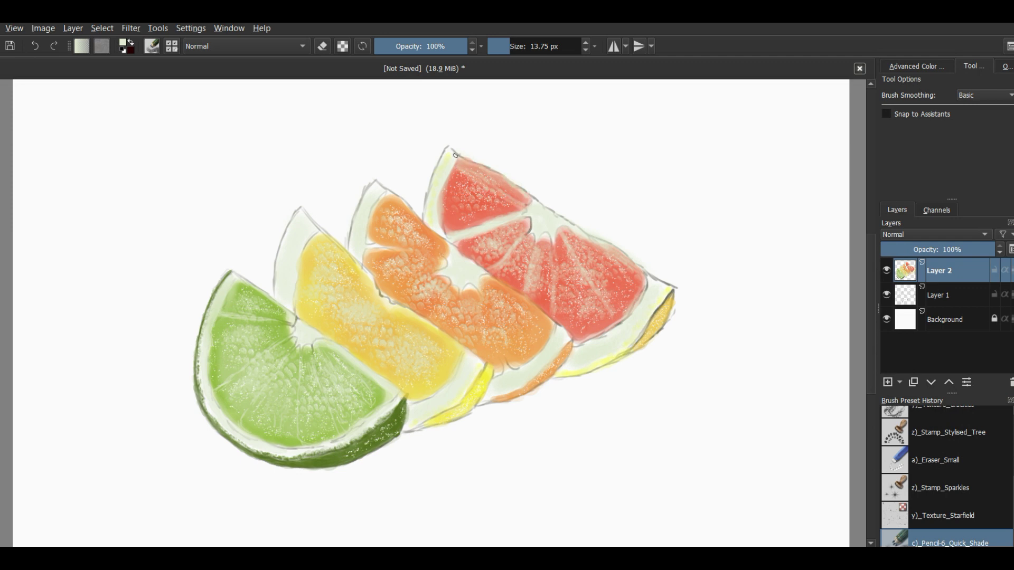
left_click_drag(520, 193, 448, 158)
left_click_drag(553, 230, 553, 288)
- Draw pale membrane and pith lines across the orange and a segment line on the lime
left_click_drag(372, 248, 441, 251)
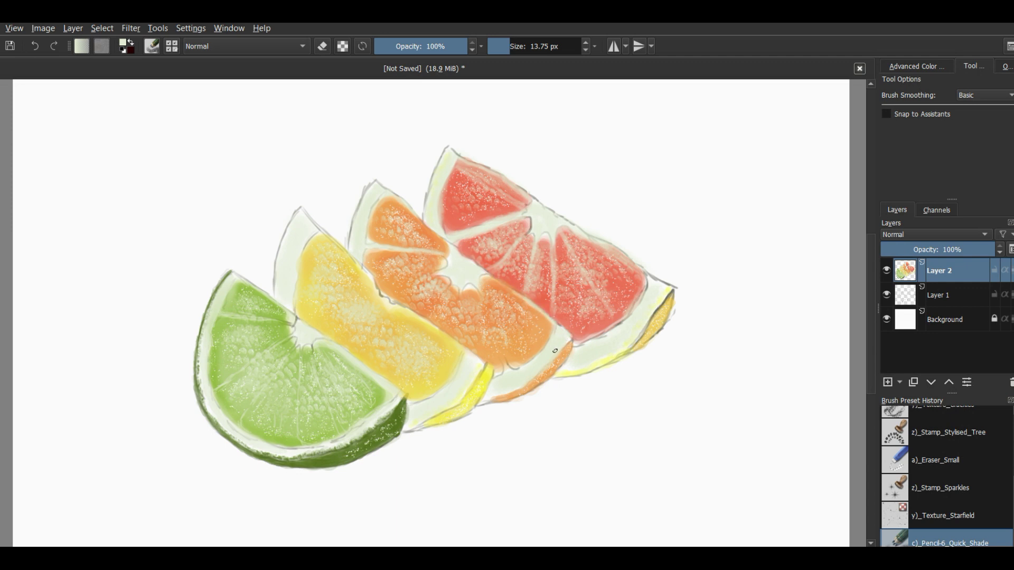
mouse_move(509, 367)
left_mouse_down()
mouse_move(483, 301)
mouse_move(463, 338)
left_mouse_up()
left_click_drag(441, 295, 425, 311)
left_click_drag(437, 273, 380, 283)
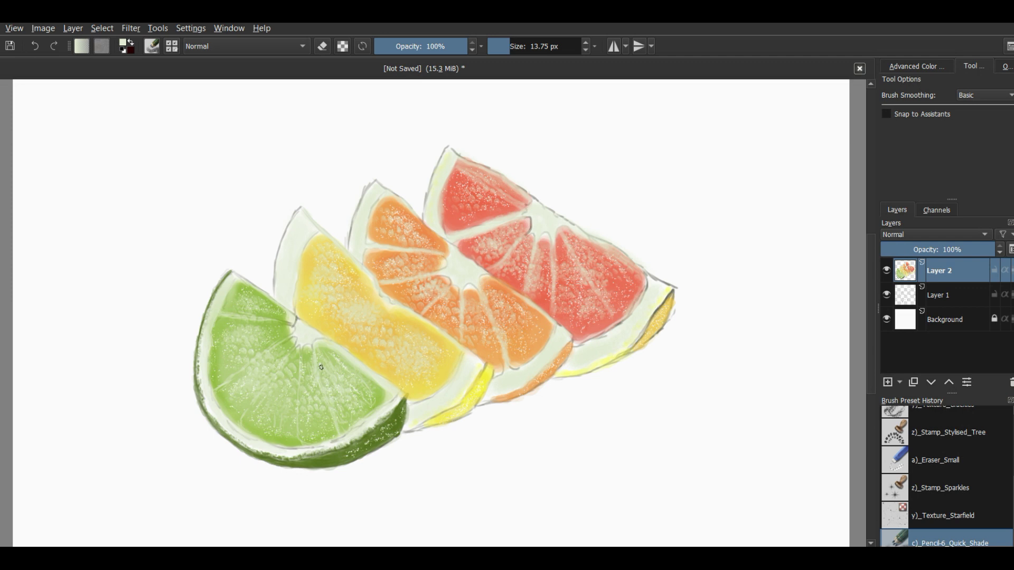
left_click_drag(303, 353, 300, 444)
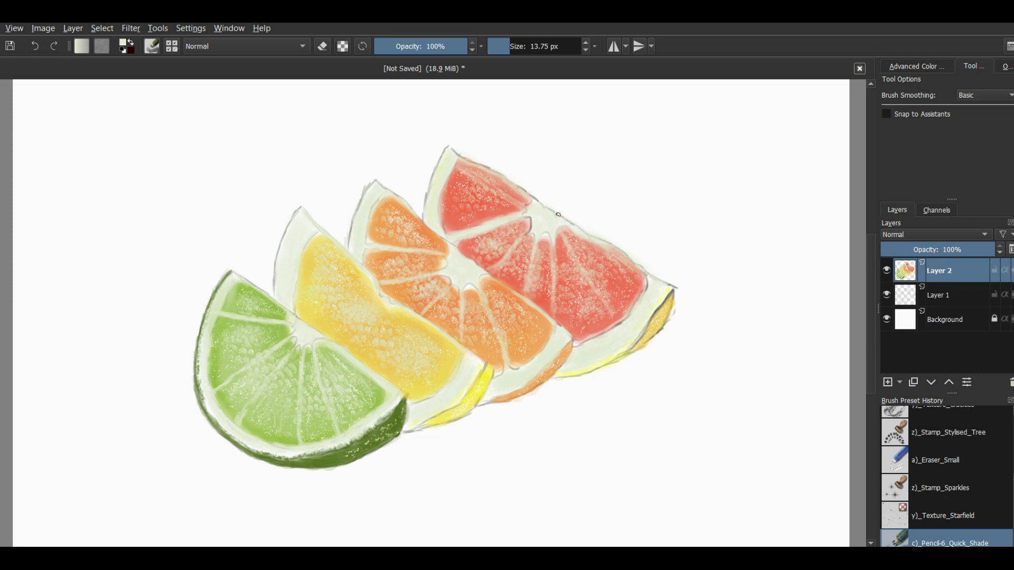
- Lighten the grapefruit's pith lines, tint its lower flesh pink, and add sampled yellow to the lemon rind tip
left_click_drag(530, 225, 491, 267)
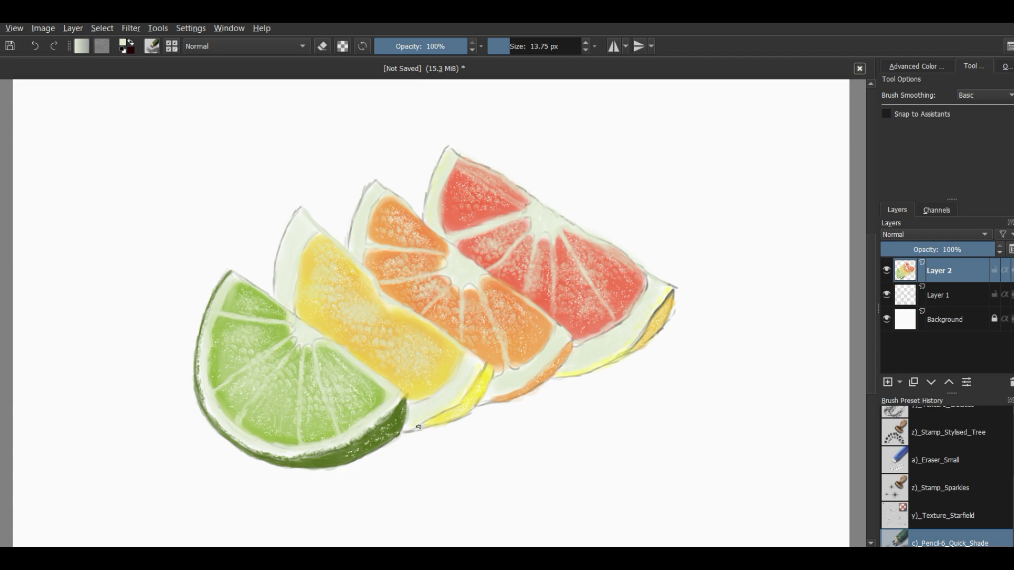
left_click(545, 295, "ctrl")
mouse_move(608, 327)
left_mouse_down()
mouse_move(636, 296)
mouse_move(639, 268)
left_mouse_up()
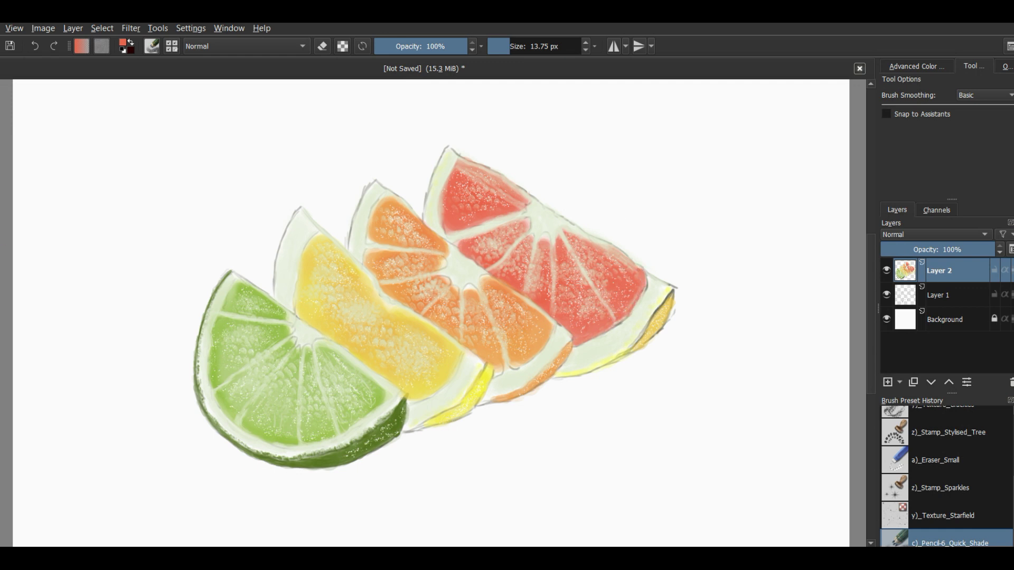
key("p")
left_click(480, 390)
key("b")
left_click_drag(293, 218, 297, 211)
- Paint sampled orange along the orange's left rind and lighten the grapefruit's pale lower rind edge
left_click(507, 374, "ctrl")
left_click_drag(348, 246, 350, 235)
left_click(653, 328, "ctrl")
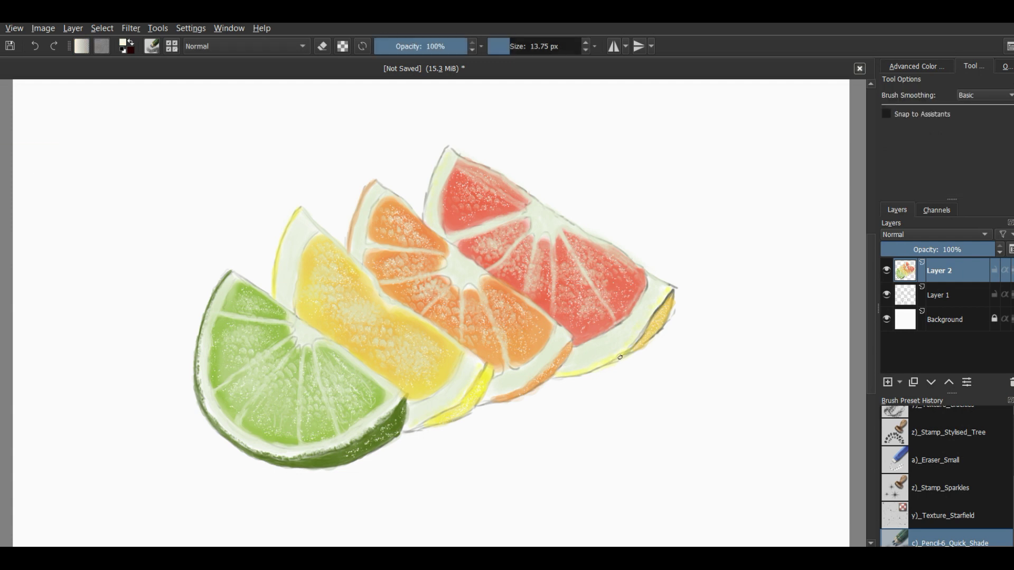
left_click_drag(618, 356, 639, 346)
left_click(667, 299, "ctrl")
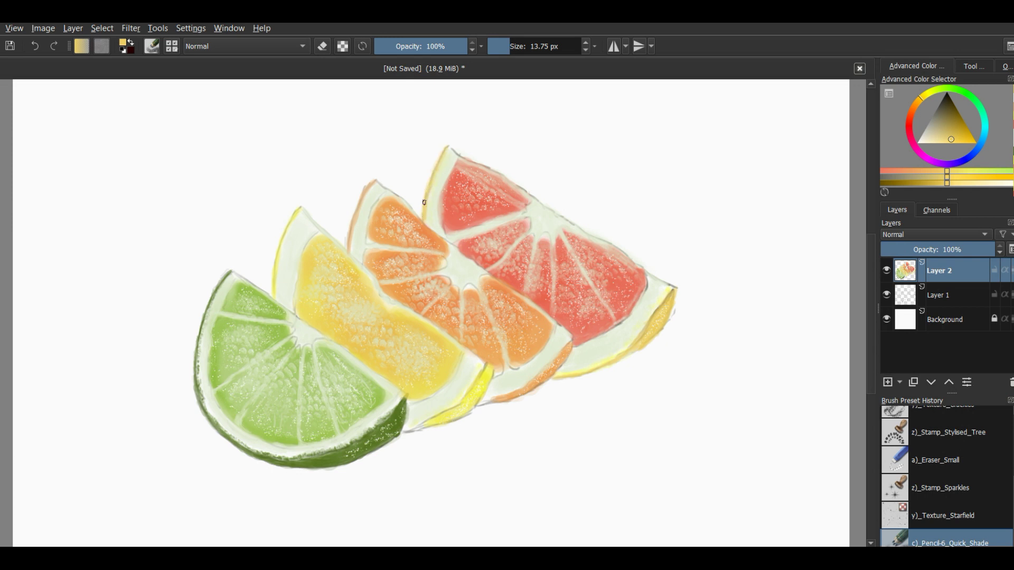
- Hide Layer 1 and pick a greyer yellow in the triangle colour selector
left_click(886, 294)
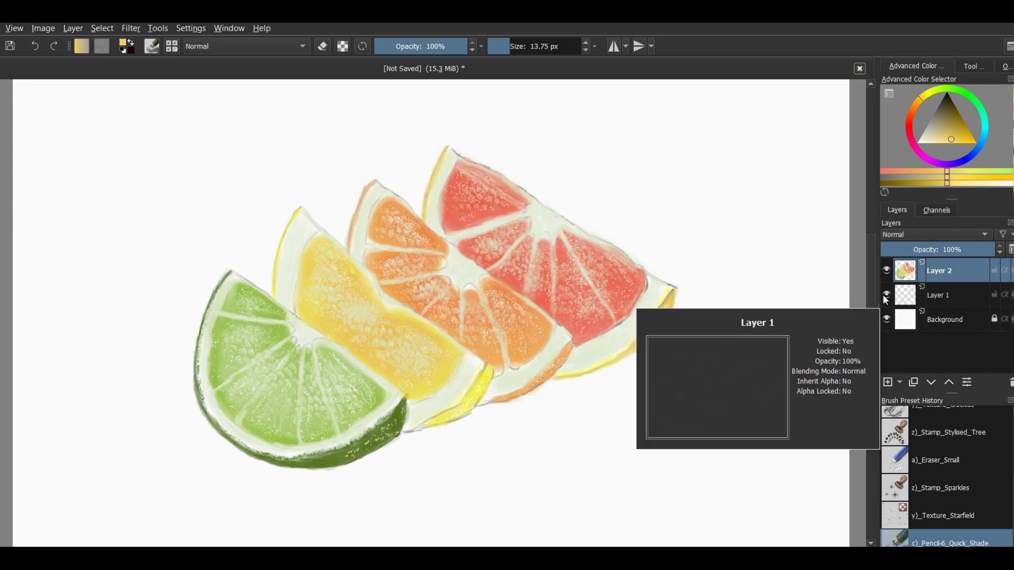
left_click(886, 294)
left_click_drag(925, 183, 902, 179)
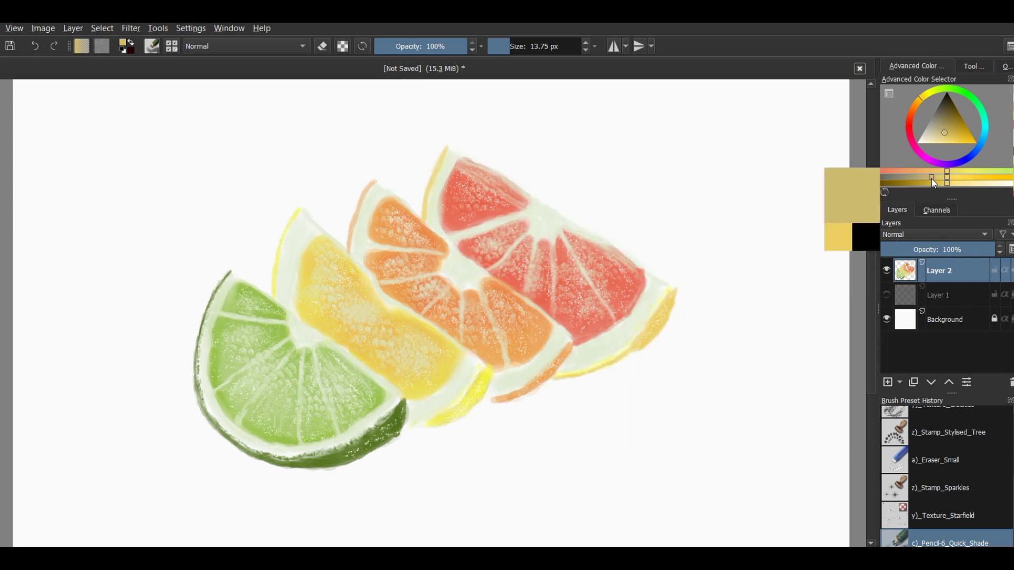
- Add faint grey radiating strokes at the orange and lime cores and touch up the lemon rind
left_click_drag(538, 226, 532, 213)
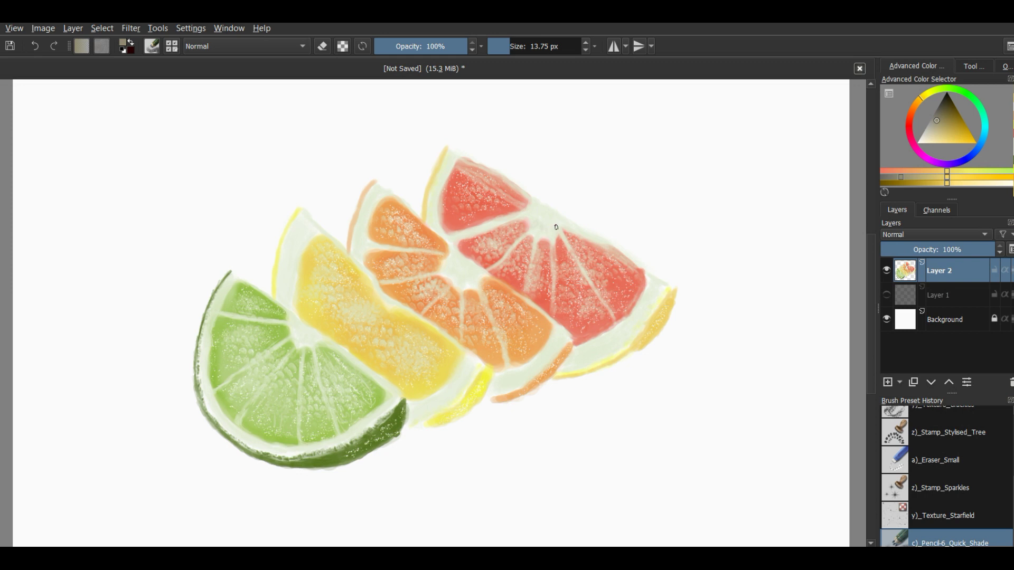
left_click(34, 46)
mouse_move(455, 261)
left_mouse_down()
mouse_move(466, 282)
mouse_move(481, 272)
left_mouse_up()
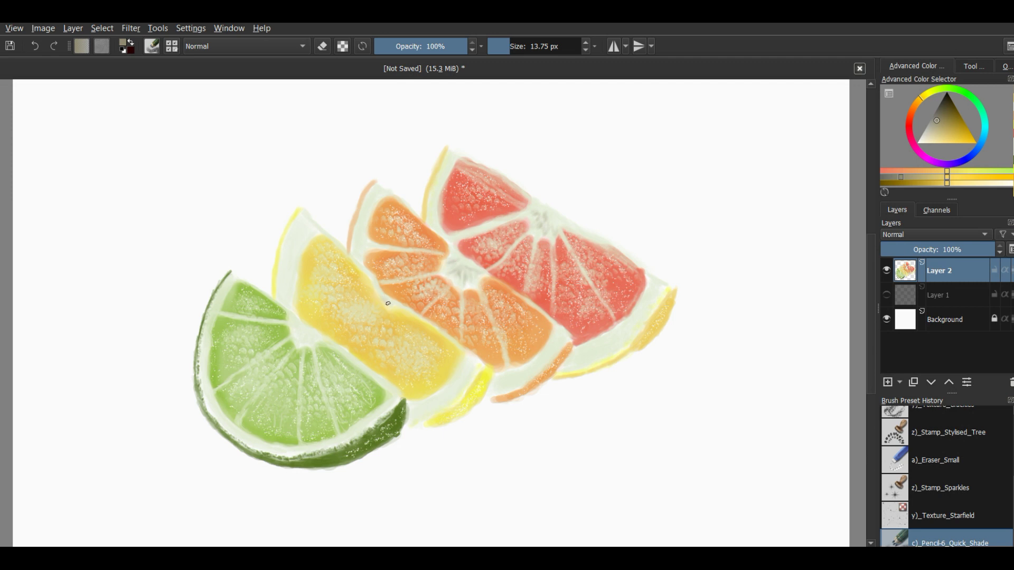
mouse_move(292, 324)
left_mouse_down()
mouse_move(316, 338)
mouse_move(294, 351)
mouse_move(298, 332)
left_mouse_up()
left_click_drag(279, 278, 284, 247)
left_click(271, 288, "ctrl")
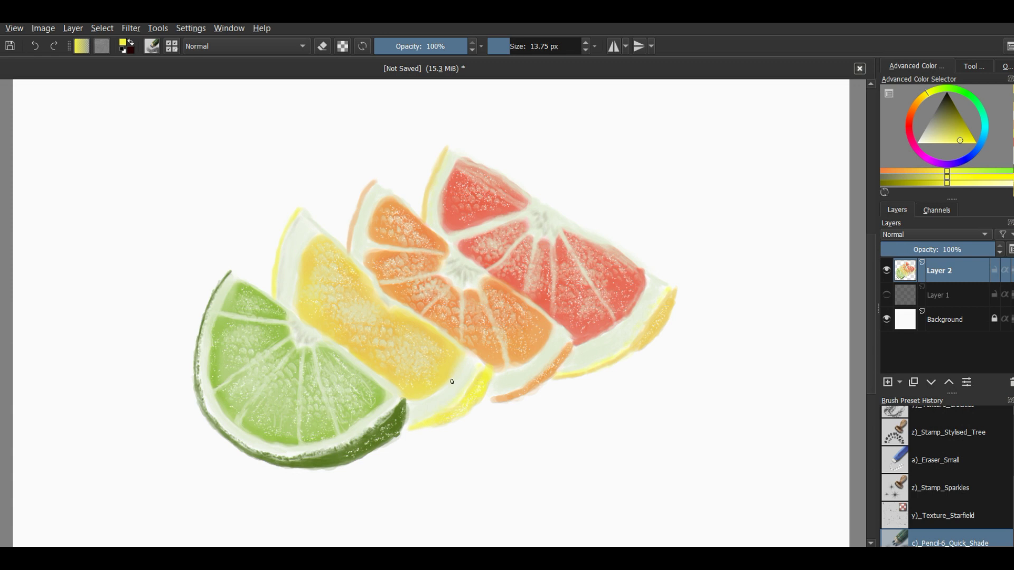
- Load Texture_Starfield at 2 px and dab yellow, then darker orange speckles on the orange's lower edge
left_click(895, 516)
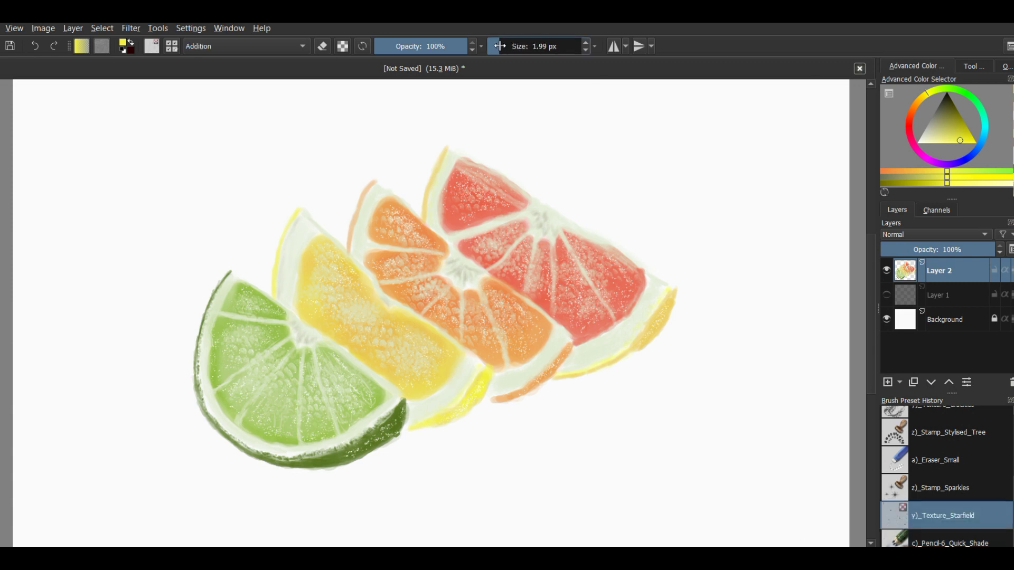
left_click_drag(499, 46, 490, 46)
left_click(974, 154)
left_click_drag(491, 46, 499, 46)
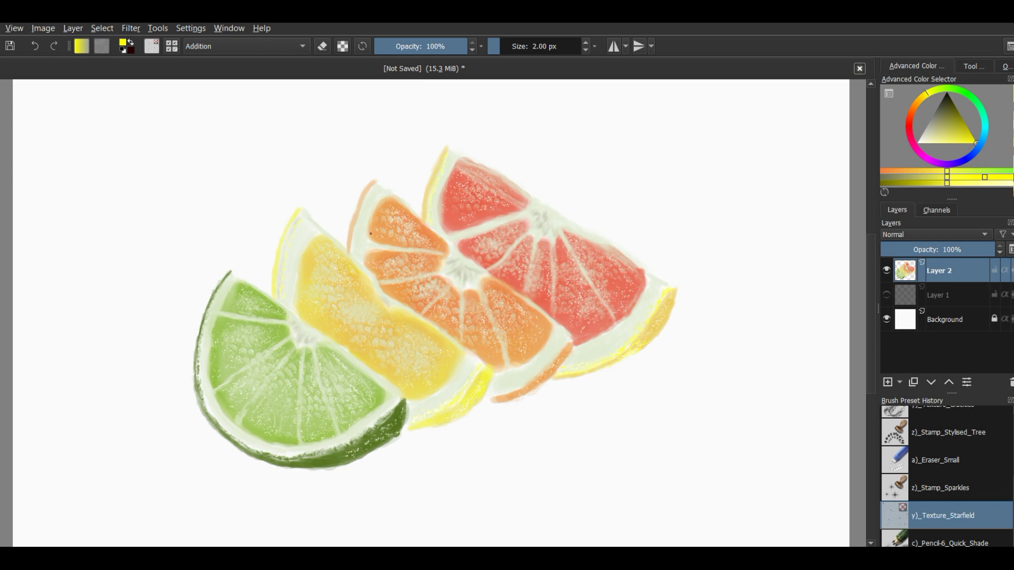
left_click(889, 171)
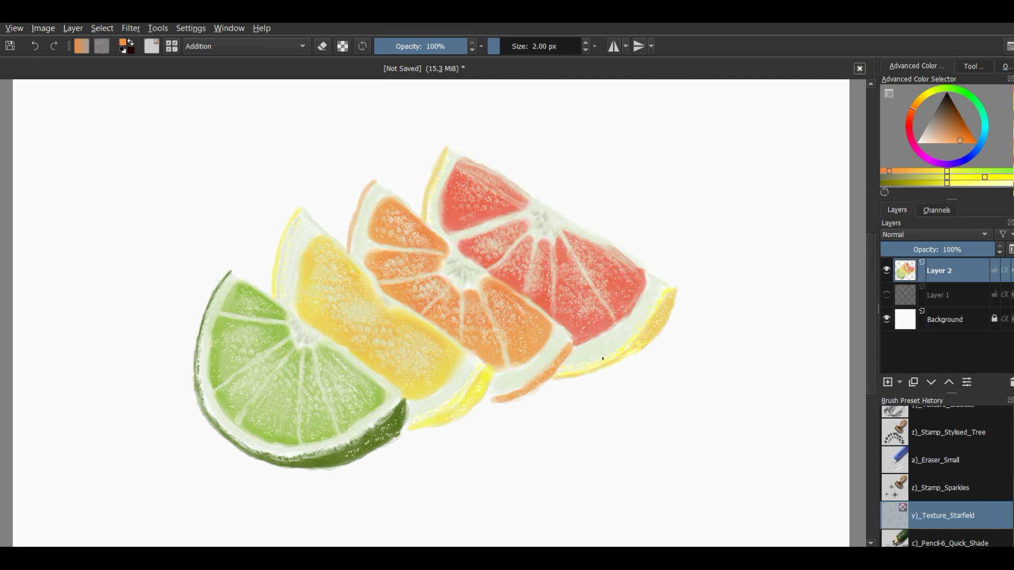
left_click(966, 131)
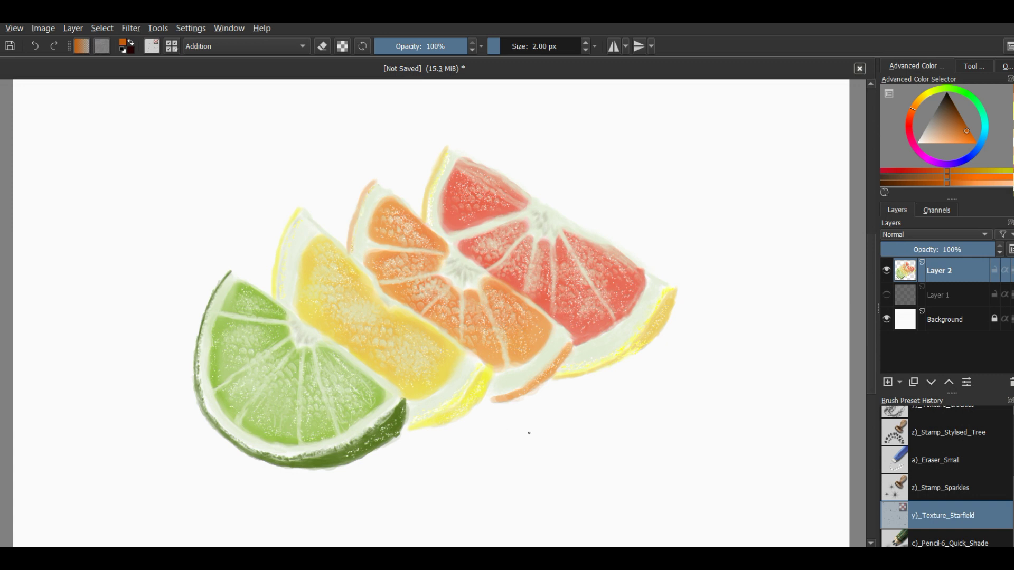
left_click_drag(506, 395, 505, 393)
- Return to Pencil-6 Quick Shade and set its size to about 4 px
left_click(898, 537)
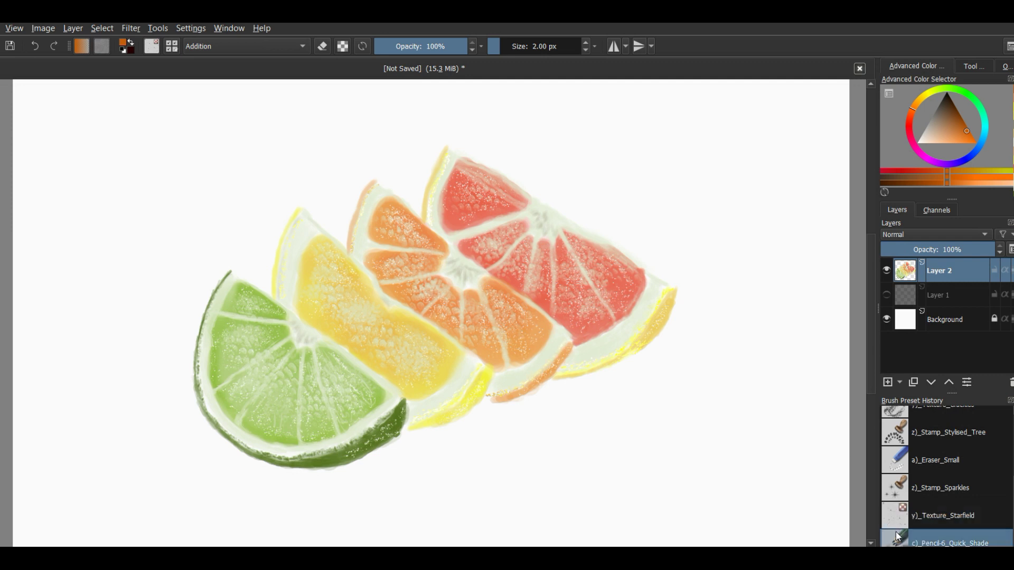
left_click_drag(496, 41, 490, 43)
left_click_drag(496, 46, 502, 46)
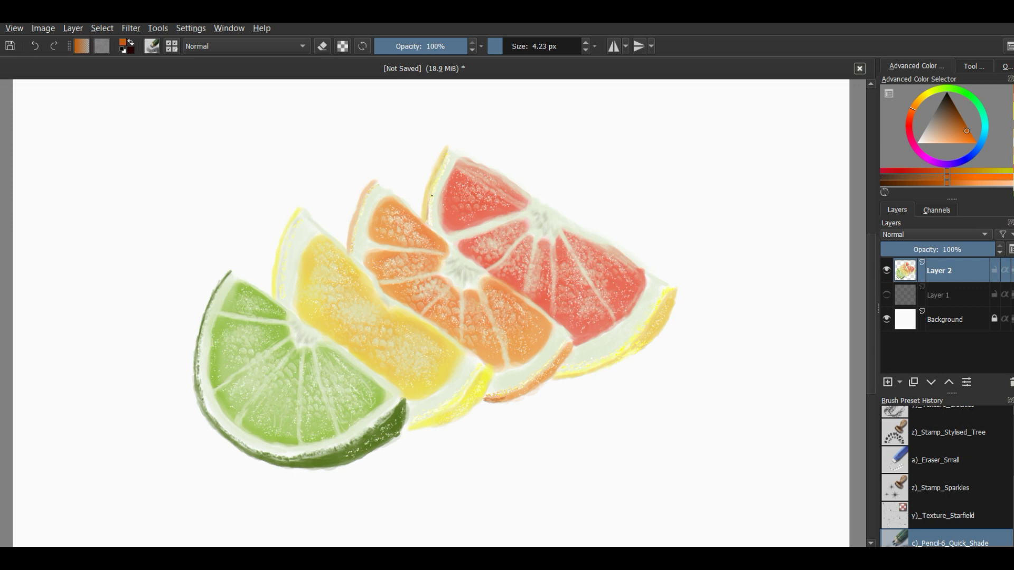
- Switch to k)_Blender_Basic, blend the orange rind, and raise the size to 12.74 px
key("slash")
left_click_drag(439, 199, 425, 199)
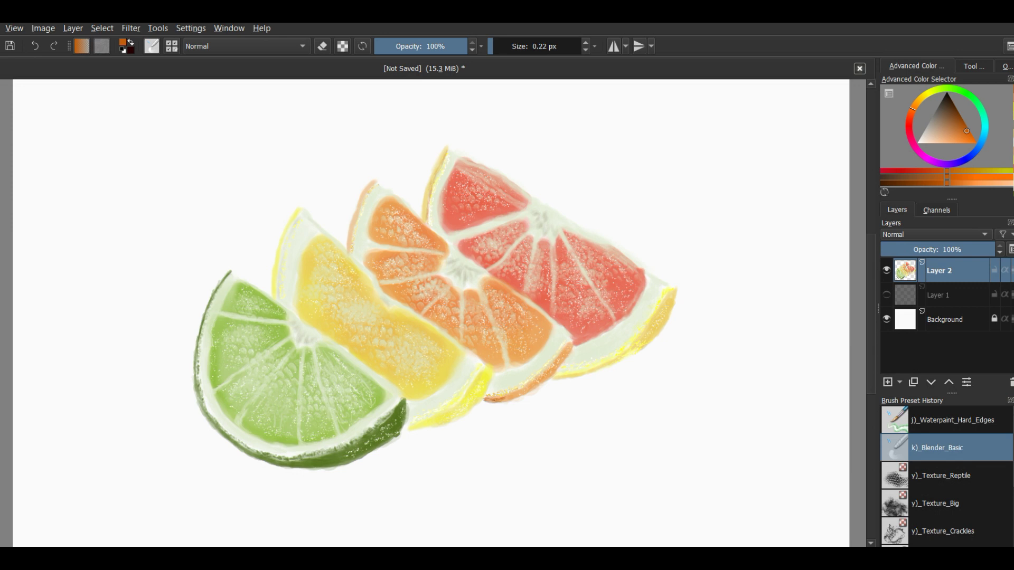
left_click_drag(490, 46, 493, 46)
left_click_drag(493, 46, 500, 46)
left_click_drag(500, 46, 508, 46)
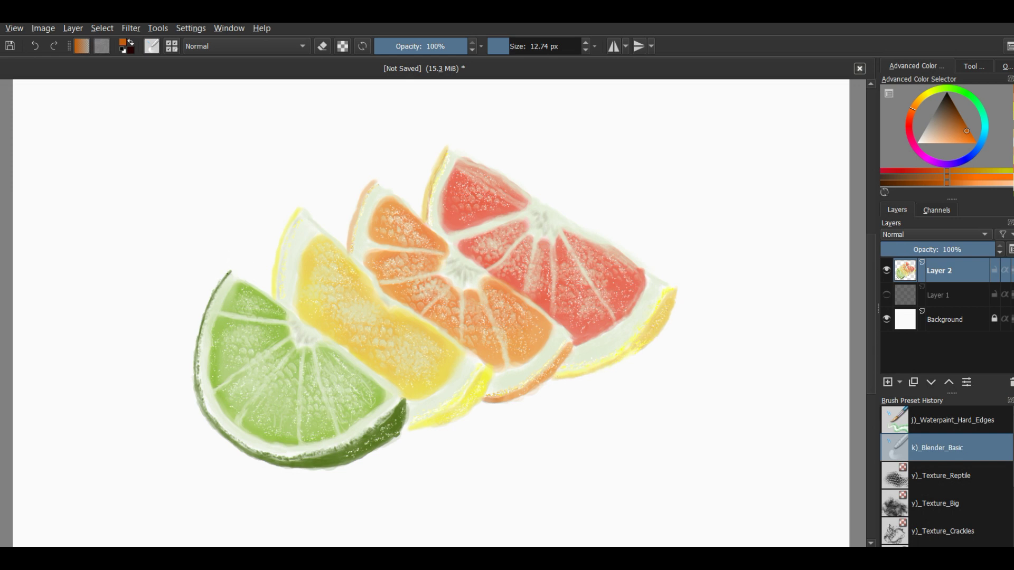
left_click(936, 437)
- Choose Airbrush_Soft at about 151 px with a grey-brown colour and airbrush shadow below the lime
left_click(174, 47)
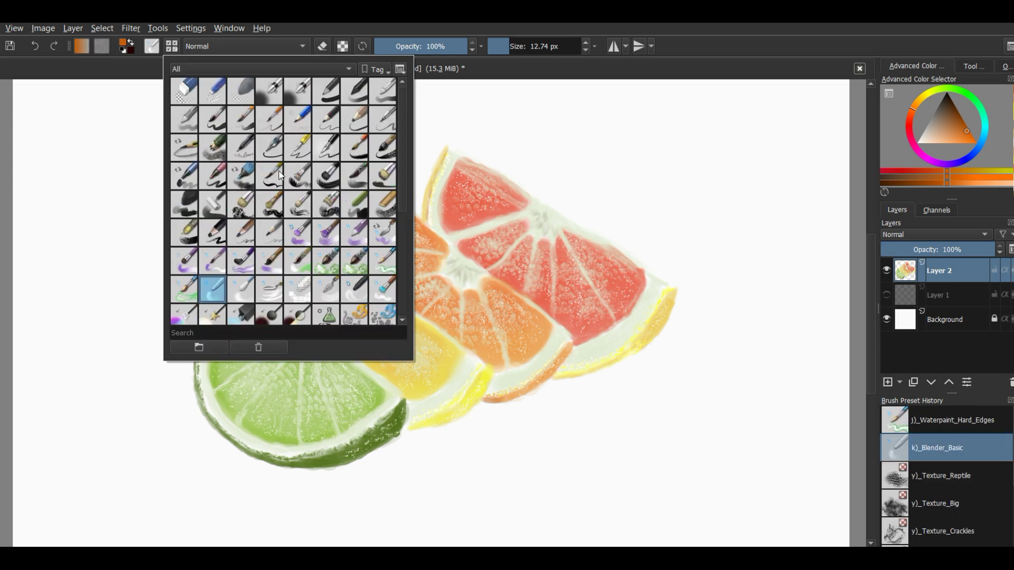
left_click(272, 87)
left_click(531, 46)
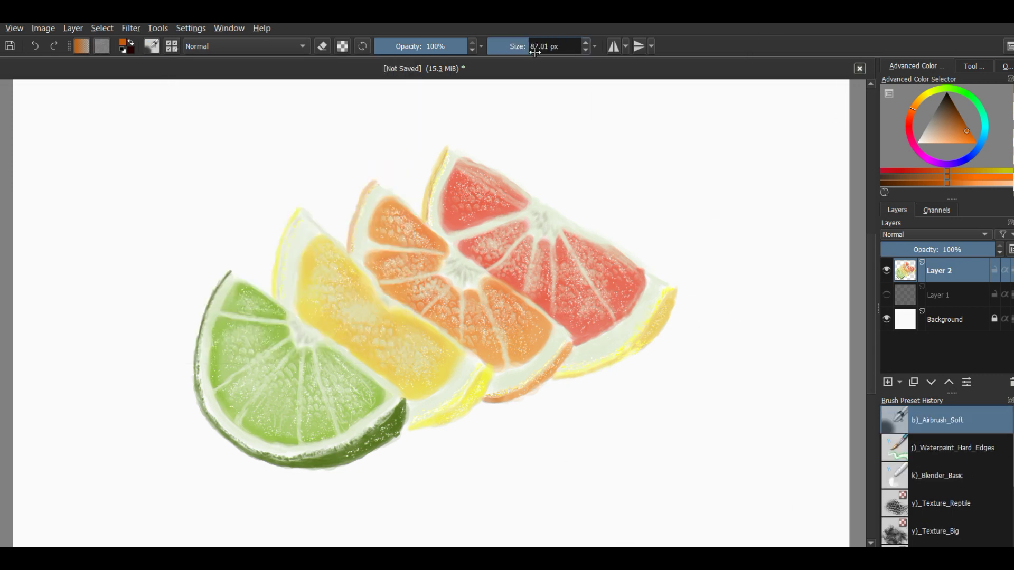
left_click_drag(532, 45, 536, 46)
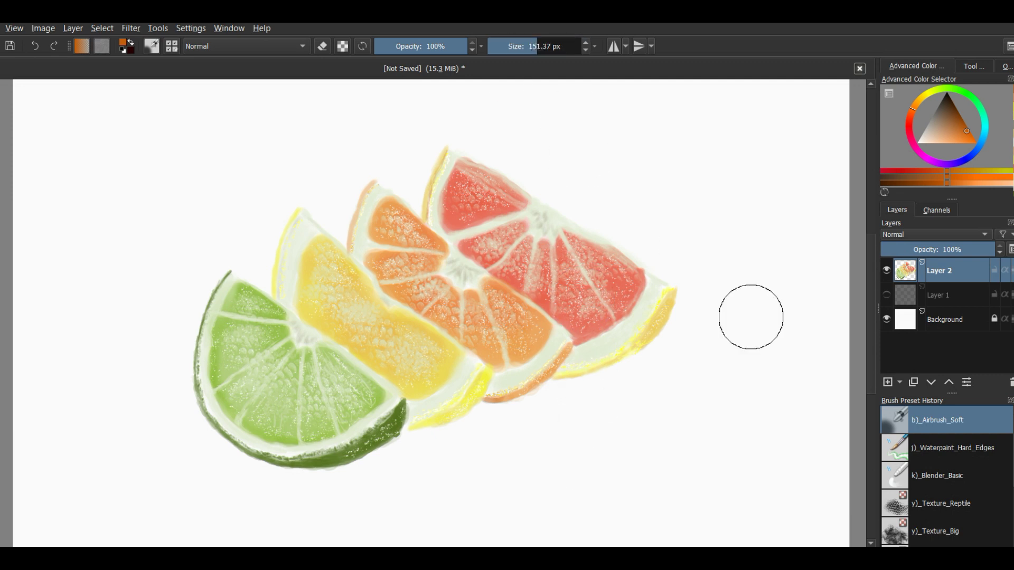
left_click_drag(939, 109, 937, 115)
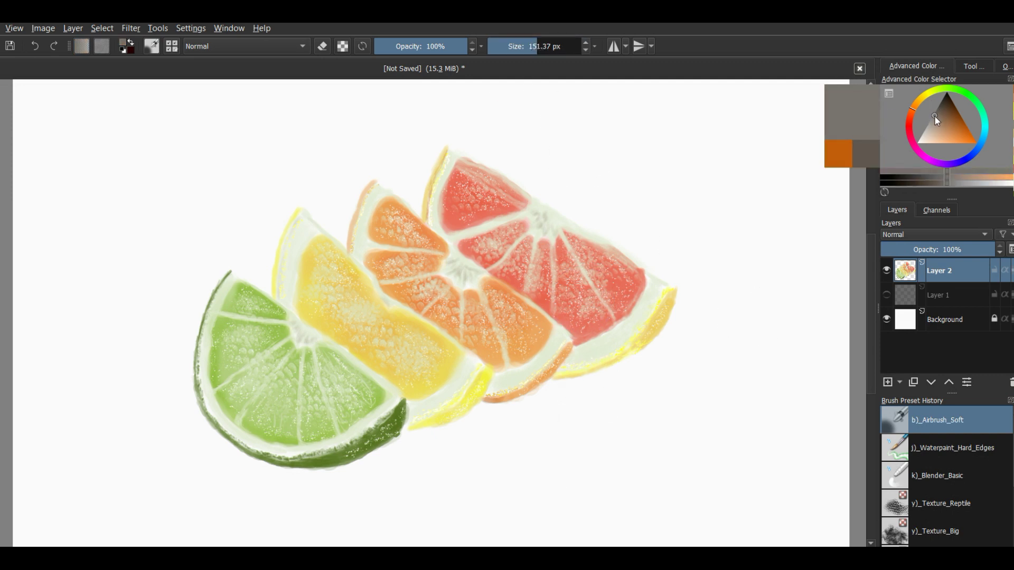
left_click_drag(421, 458, 370, 484)
- Add Layer 3, lock Layer 2, and move Layer 3 beneath it
left_click(888, 382)
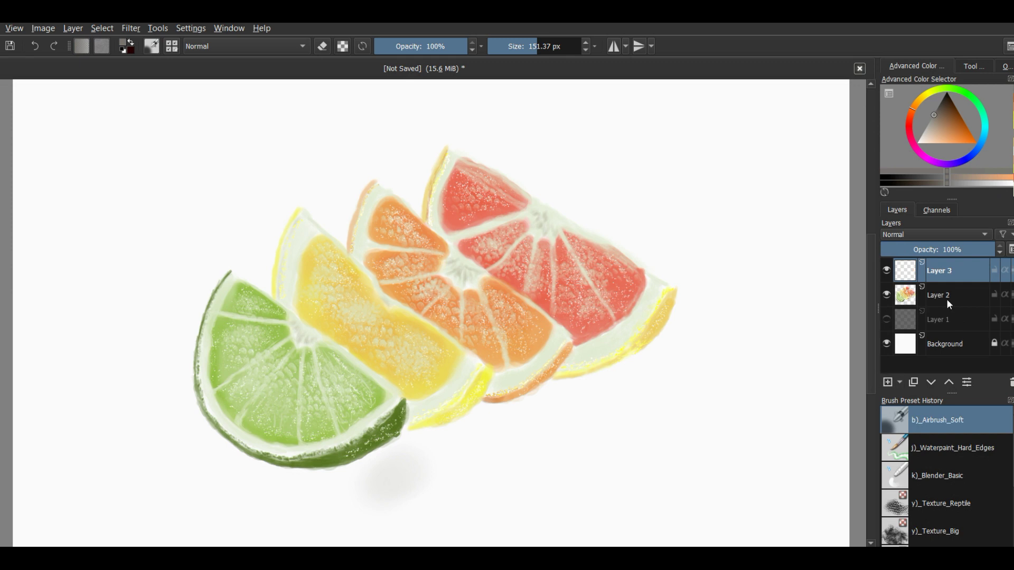
left_click(989, 290)
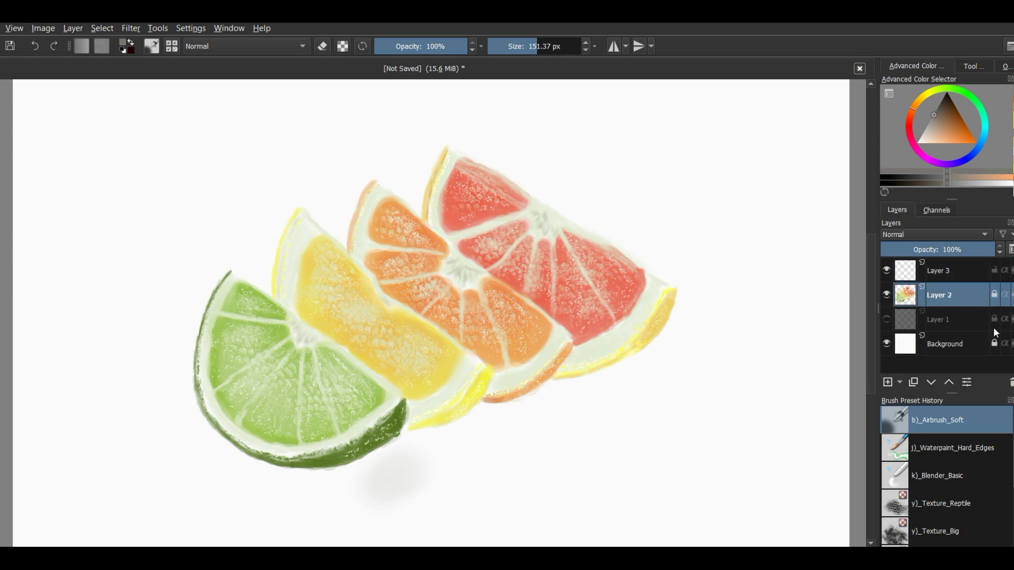
left_click(346, 502)
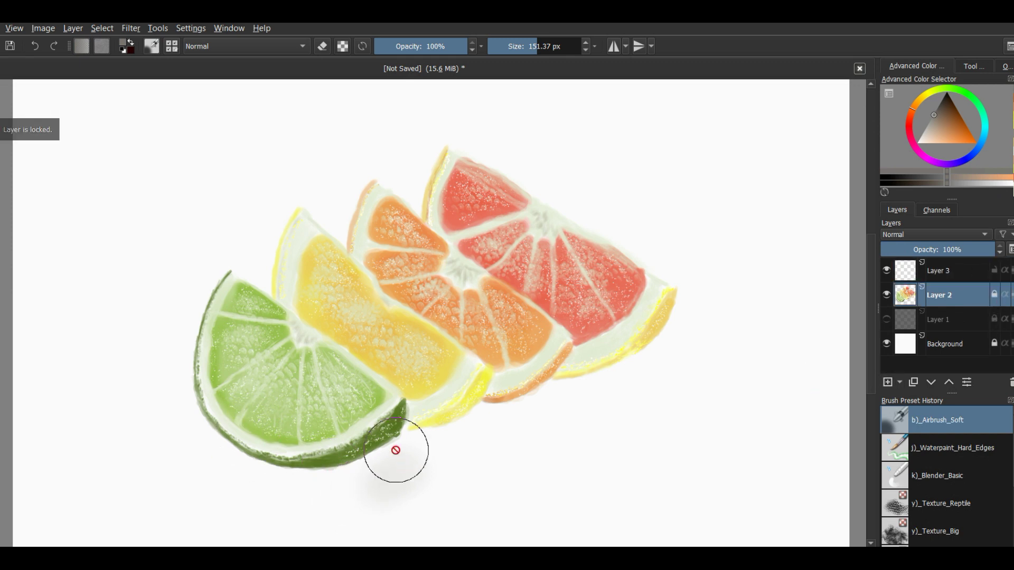
left_click(971, 271)
left_click_drag(958, 268, 957, 296)
- Airbrush the soft grey cast shadow beneath all four wedges on Layer 3
mouse_move(349, 488)
left_mouse_down()
mouse_move(244, 477)
mouse_move(285, 469)
mouse_move(229, 480)
mouse_move(464, 437)
mouse_move(642, 369)
mouse_move(399, 459)
mouse_move(242, 482)
mouse_move(227, 450)
mouse_move(223, 476)
mouse_move(421, 442)
mouse_move(651, 362)
mouse_move(362, 460)
mouse_move(545, 396)
mouse_move(219, 491)
mouse_move(688, 370)
mouse_move(663, 362)
mouse_move(496, 410)
mouse_move(338, 470)
mouse_move(217, 473)
mouse_move(650, 367)
mouse_move(344, 471)
mouse_move(192, 471)
mouse_move(204, 436)
mouse_move(219, 446)
mouse_move(211, 464)
mouse_move(409, 446)
mouse_move(229, 442)
mouse_move(333, 469)
mouse_move(323, 457)
mouse_move(639, 360)
mouse_move(589, 403)
mouse_move(627, 403)
left_mouse_up()
scroll(894, 502, "down", 5)
scroll(894, 502, "up", 5)
left_click(496, 47)
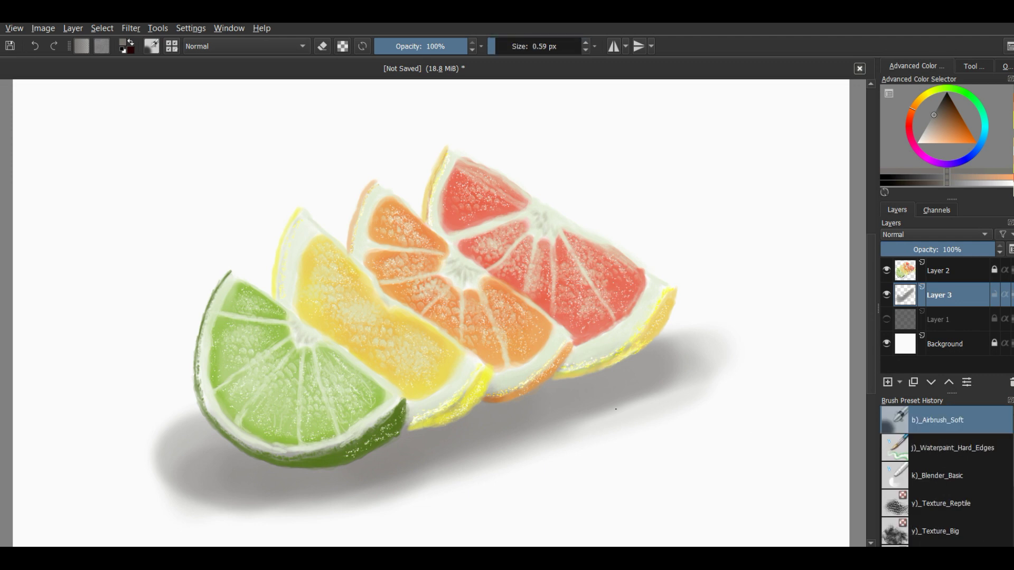
- Switch to black with the Basic-1 brush, sign below the fruit, then undo it
key("d")
left_click(172, 46)
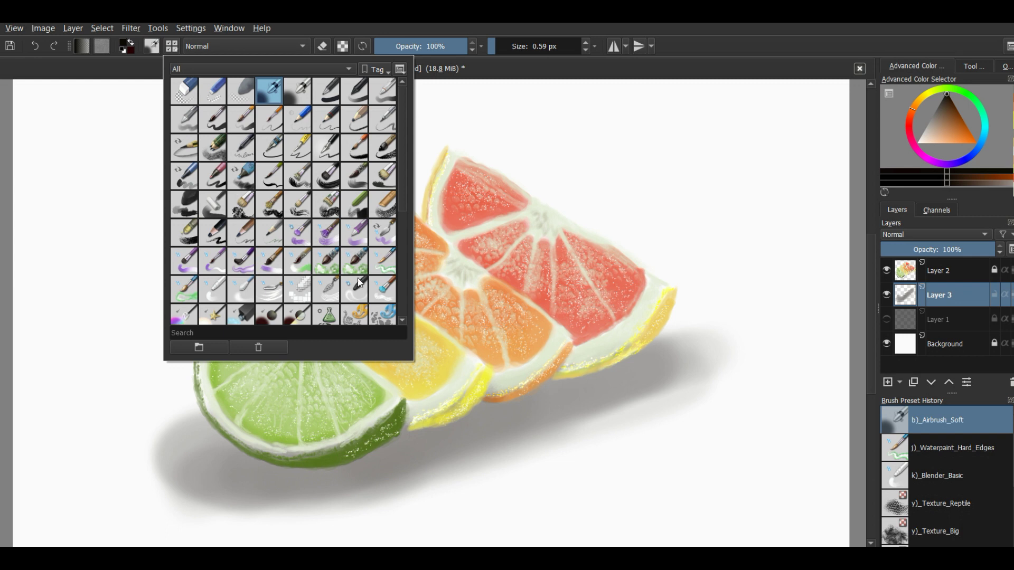
left_click(327, 91)
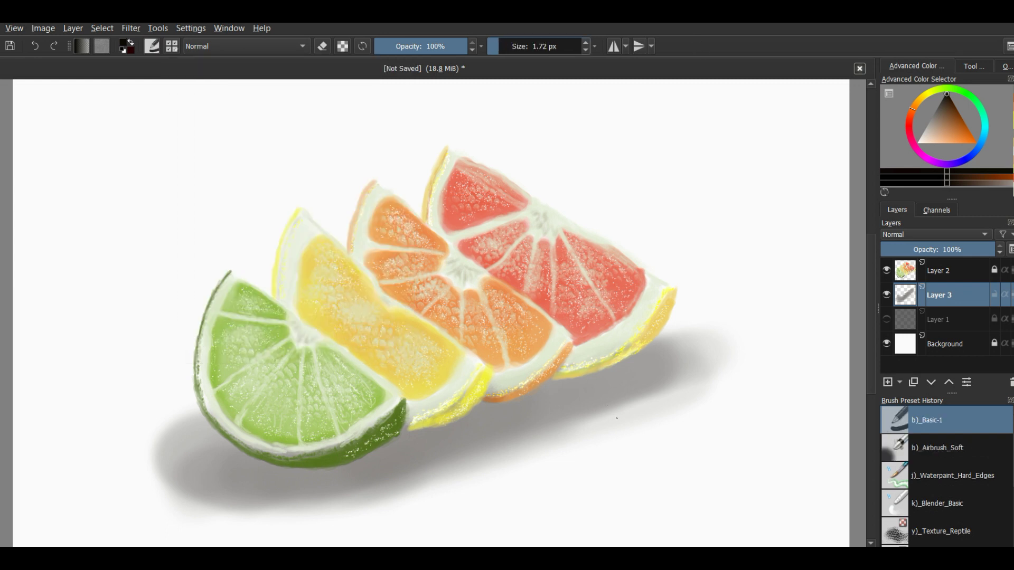
mouse_move(572, 425)
left_mouse_down()
mouse_move(578, 442)
mouse_move(619, 413)
left_mouse_up()
mouse_move(577, 443)
left_mouse_down()
mouse_move(583, 423)
mouse_move(592, 440)
left_mouse_up()
left_click(35, 46)
left_click(35, 46)
left_click(35, 46)
- Lower brush opacity to 57% and sign again beneath the wedges
left_click_drag(417, 46, 428, 46)
mouse_move(567, 419)
left_mouse_down()
mouse_move(557, 423)
mouse_move(573, 436)
mouse_move(637, 403)
mouse_move(575, 437)
mouse_move(586, 413)
mouse_move(629, 414)
left_mouse_up()
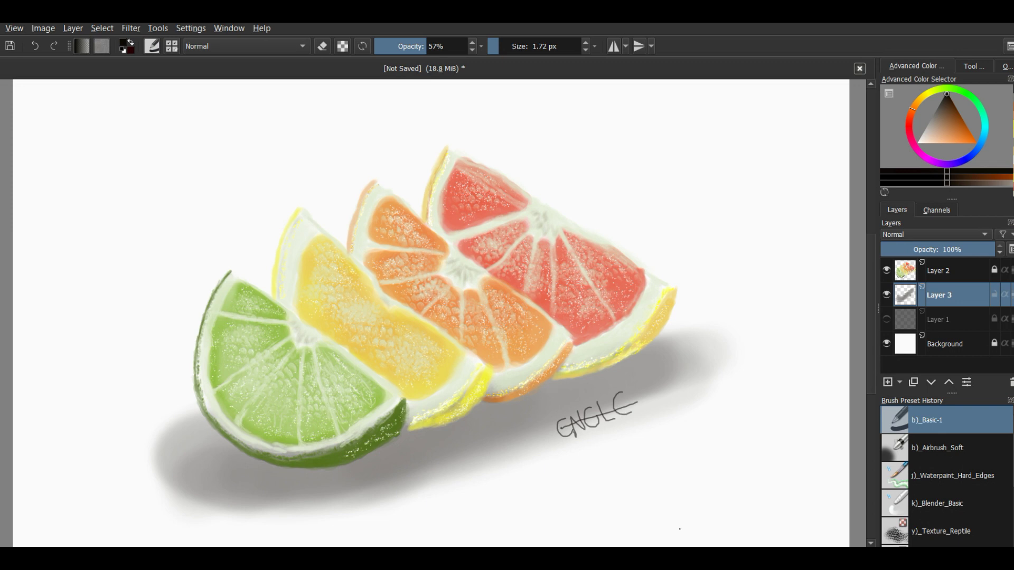
left_click(827, 560)
right_click(783, 535)
left_click(798, 482)
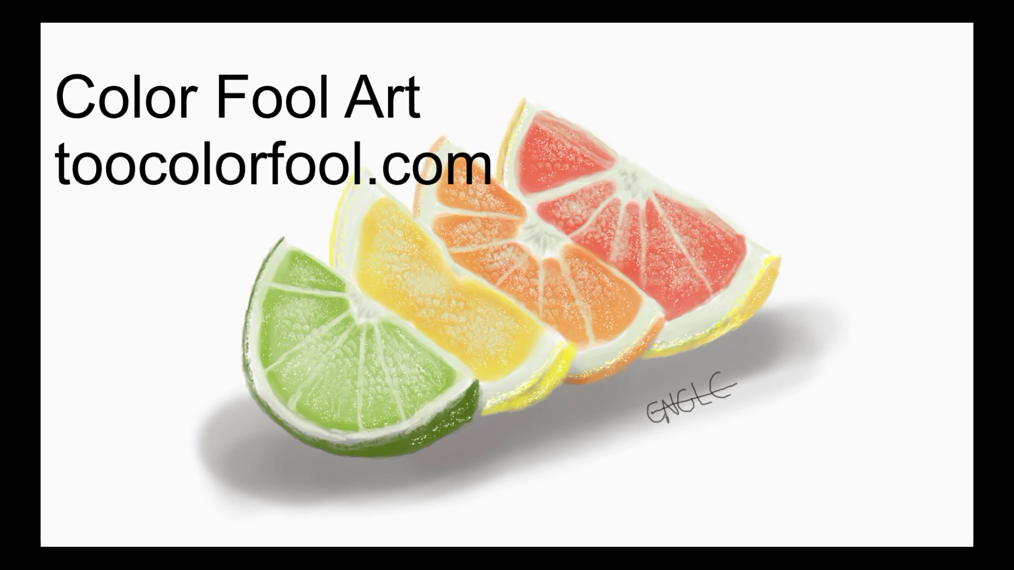